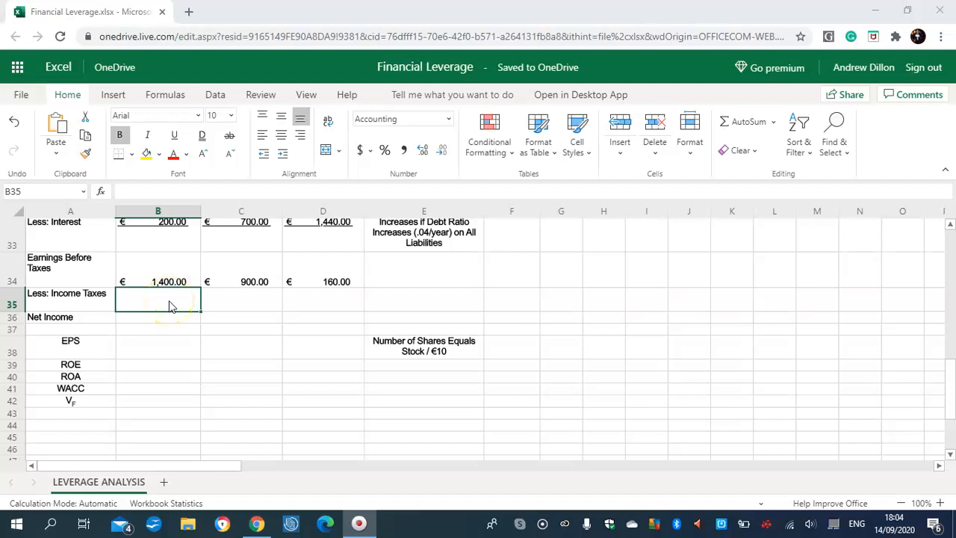
# Step: Calculate income taxes in B35 with the formula =B8*B34 and fill it across to D35
pyautogui.press('capslock')
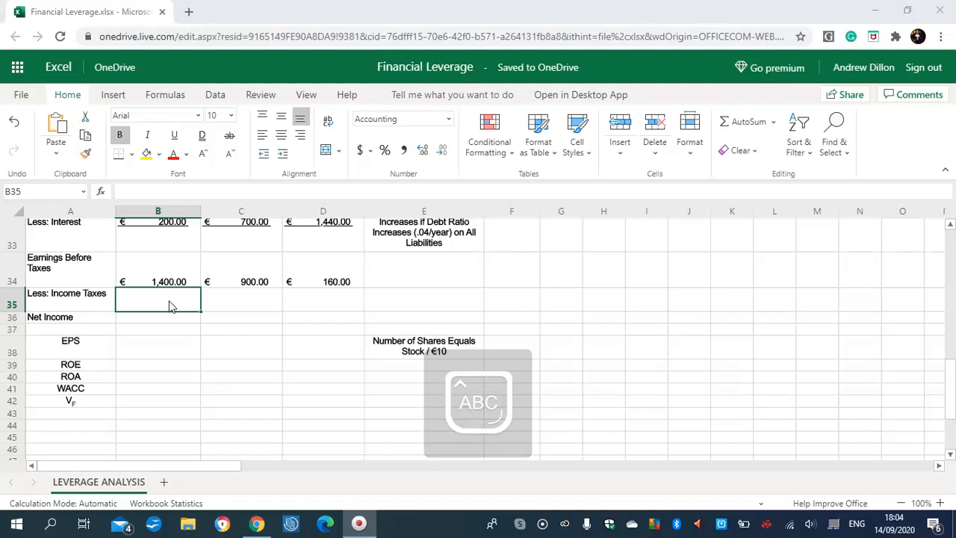
pyautogui.click(157, 319)
pyautogui.click(158, 297)
pyautogui.write('=B8*B3')
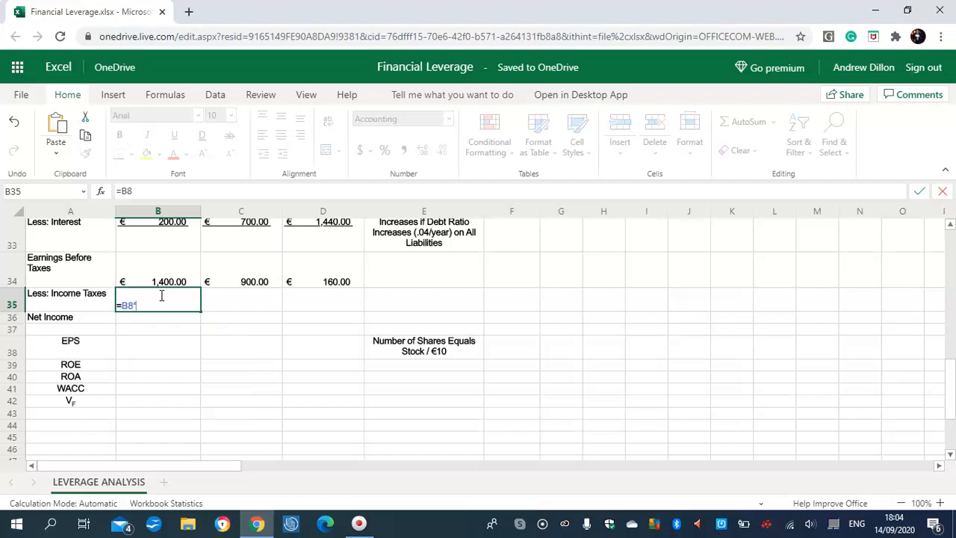
pyautogui.write('4')
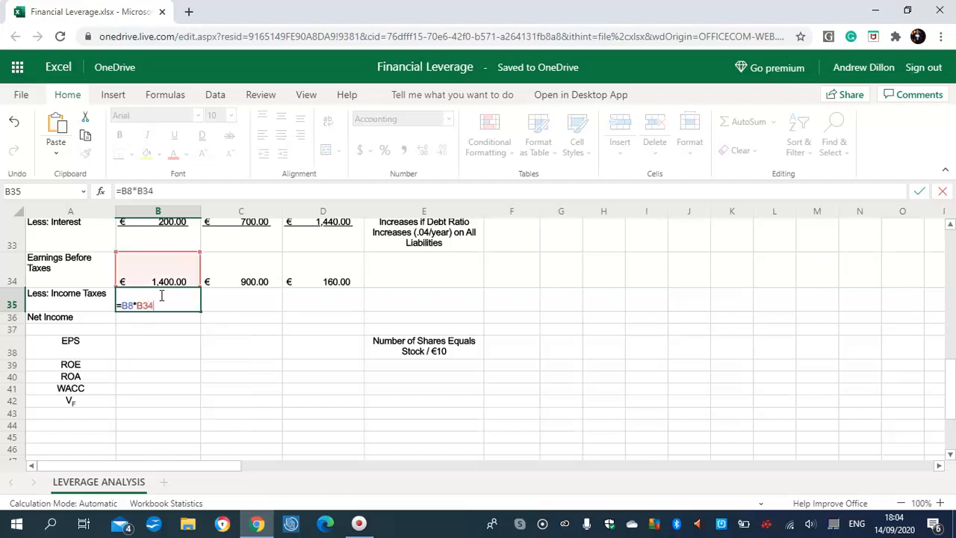
pyautogui.press('Return')
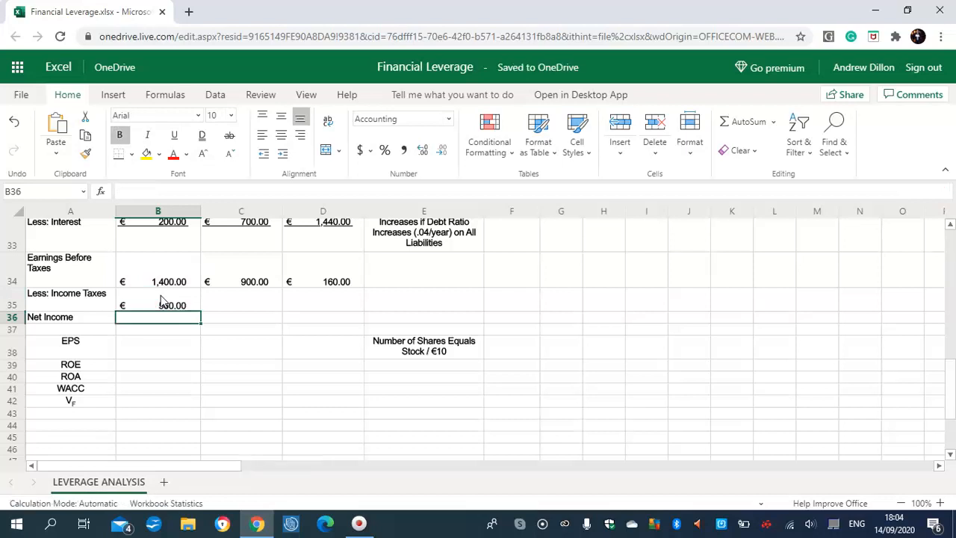
pyautogui.click(169, 302)
pyautogui.moveTo(200, 318); pyautogui.dragTo(324, 297)
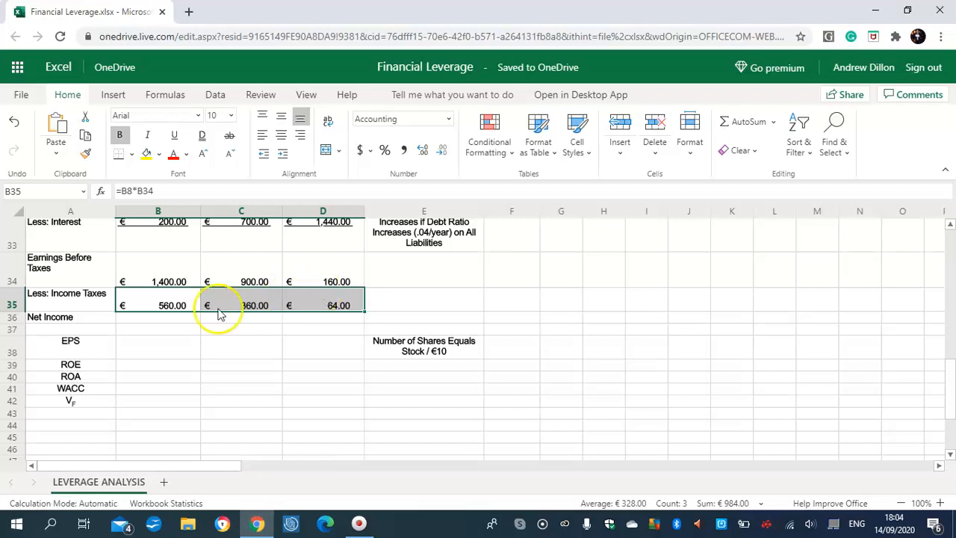
# Step: Calculate net income in B36 with the formula =B34-B35 and fill it across to D36
pyautogui.click(159, 320)
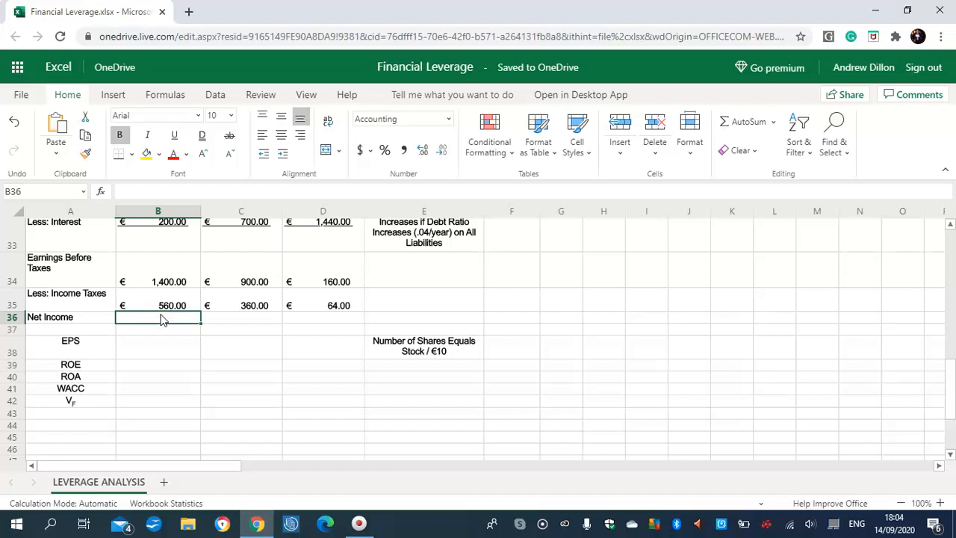
pyautogui.write('=B34')
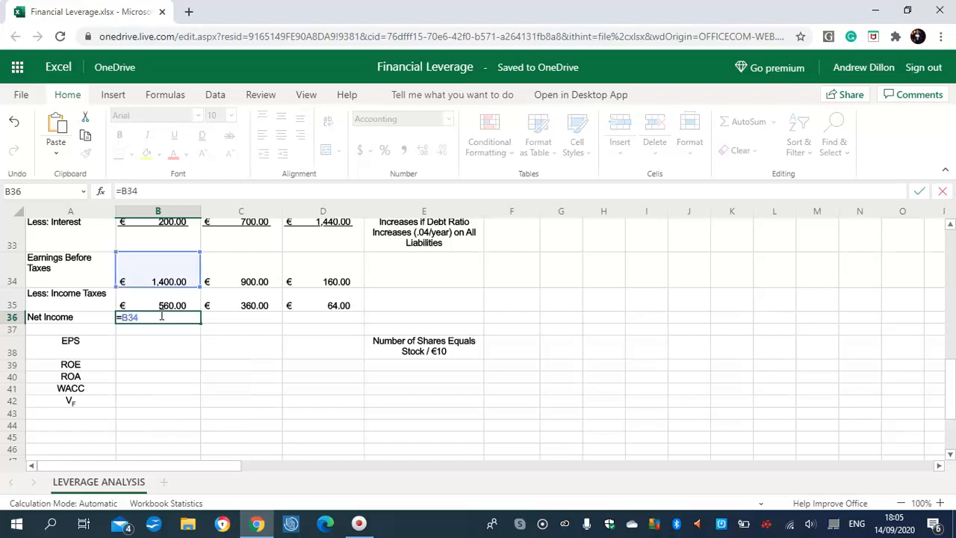
pyautogui.write('-B35')
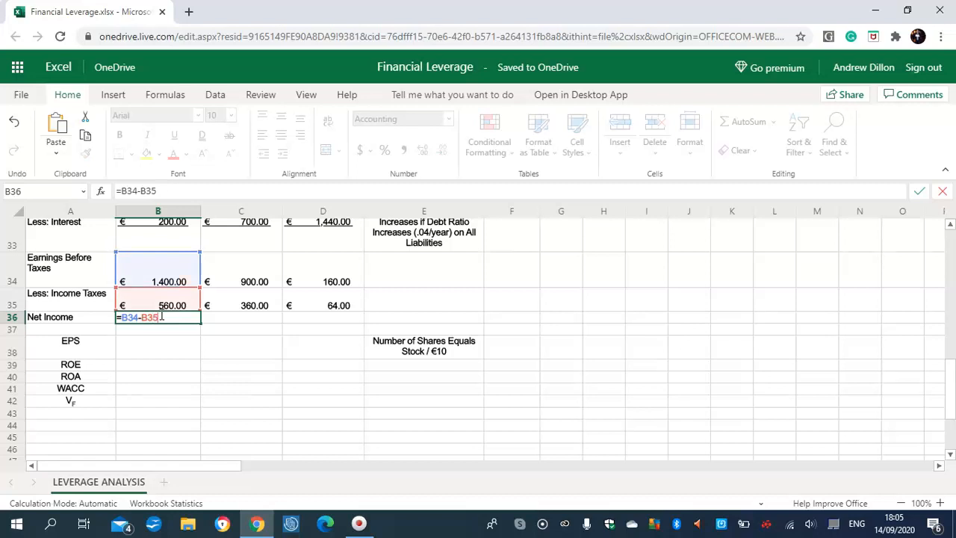
pyautogui.click(159, 324)
pyautogui.click(190, 320)
pyautogui.moveTo(200, 323); pyautogui.dragTo(297, 322)
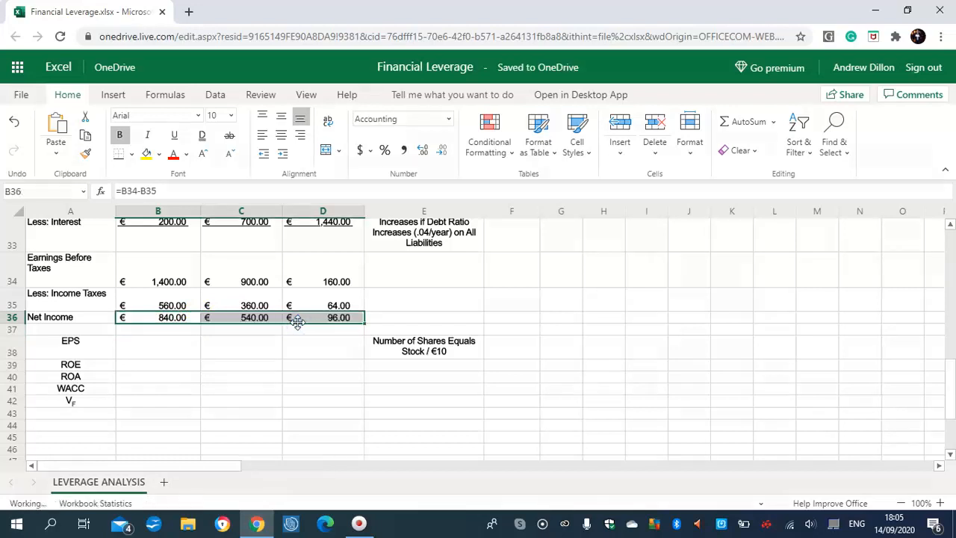
# Step: Calculate EPS in B38 with the formula =B36/(B24/10) and fill it across to D38
pyautogui.click(180, 348)
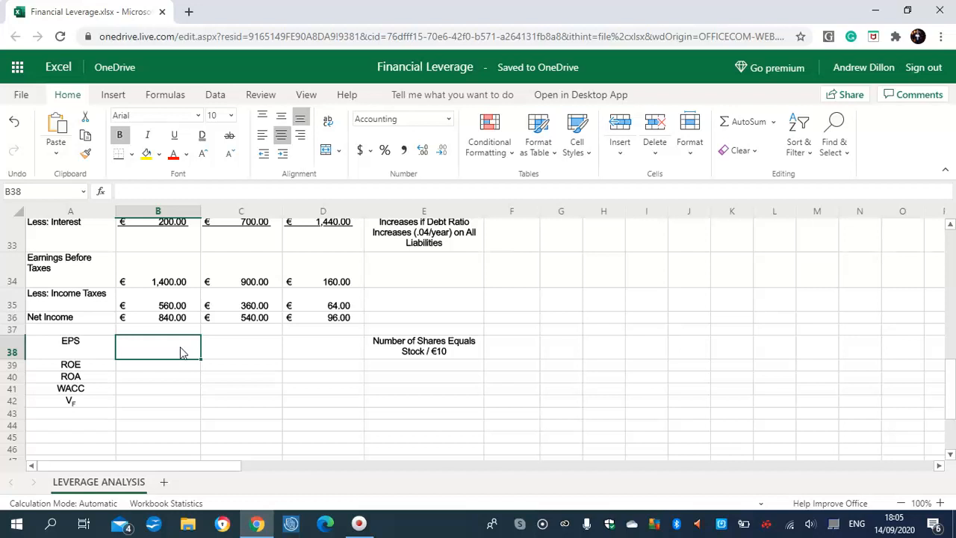
pyautogui.write('=B')
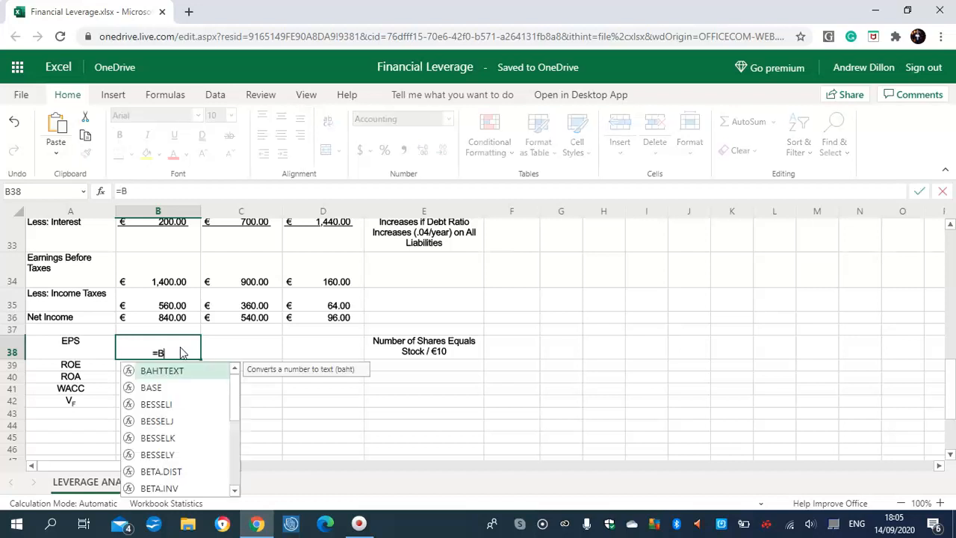
pyautogui.write('35')
pyautogui.press('BackSpace')
pyautogui.write('6')
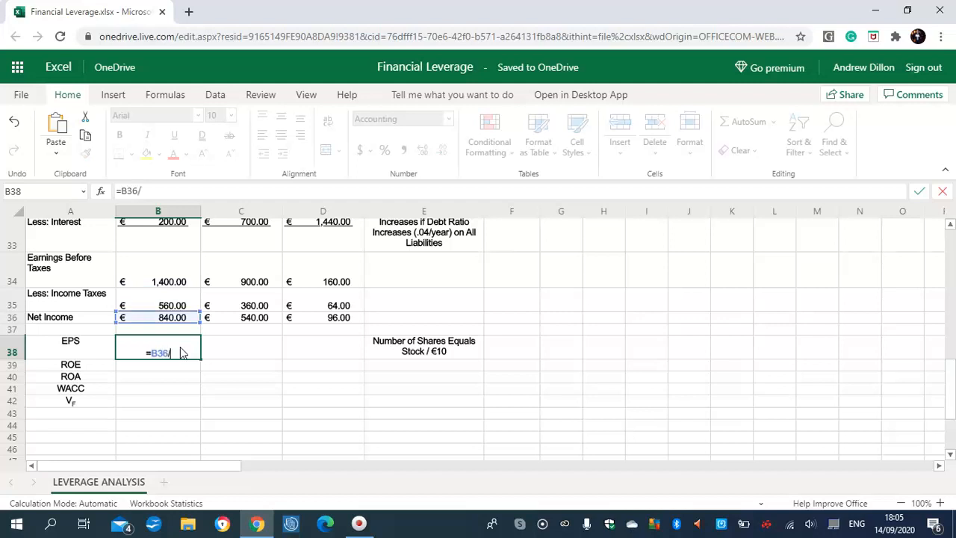
pyautogui.write('/(B24/10)')
pyautogui.press('Return')
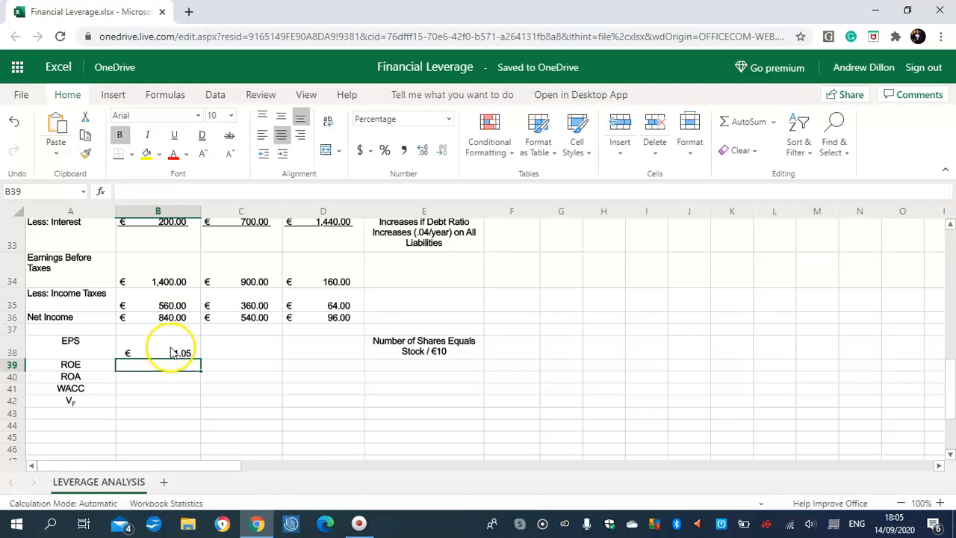
pyautogui.click(171, 349)
pyautogui.moveTo(199, 356); pyautogui.dragTo(290, 362)
pyautogui.hotkey('ctrl', 'r')
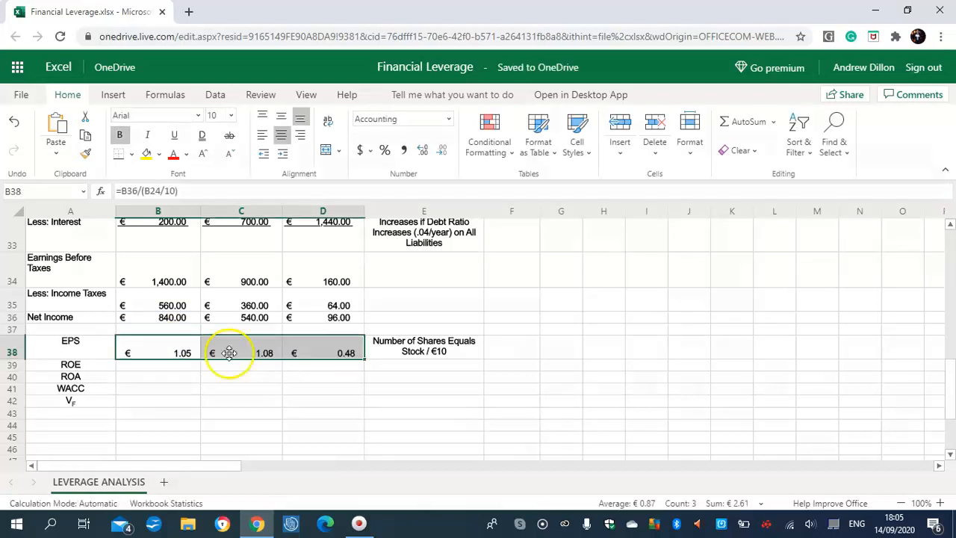
# Step: Calculate ROE in B39 with the formula =B36/B24 and fill it across to D39
pyautogui.click(163, 366)
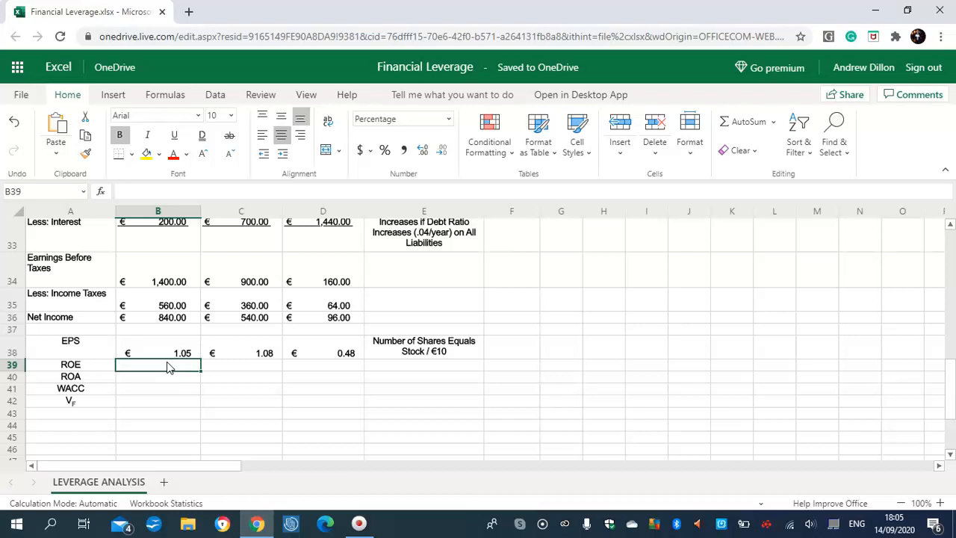
pyautogui.write('=B36')
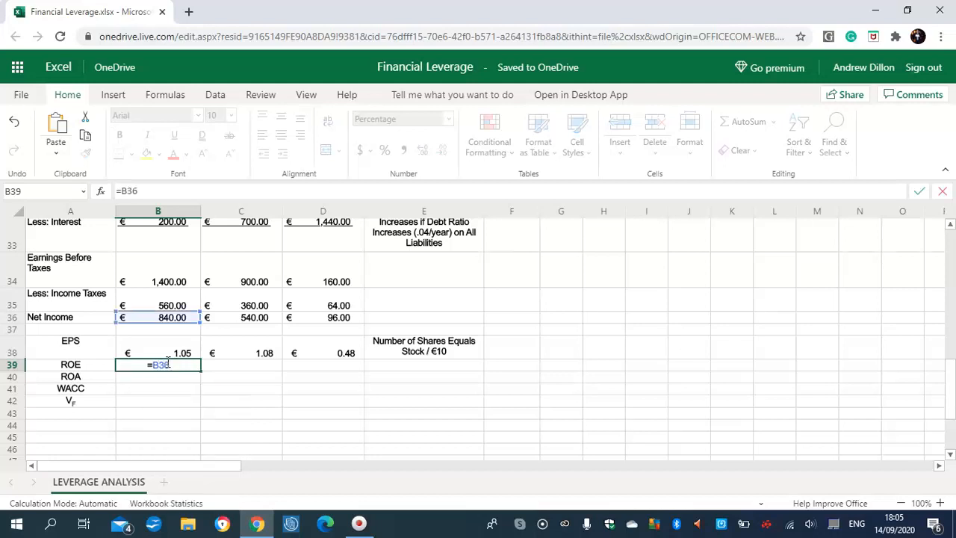
pyautogui.write('/B24')
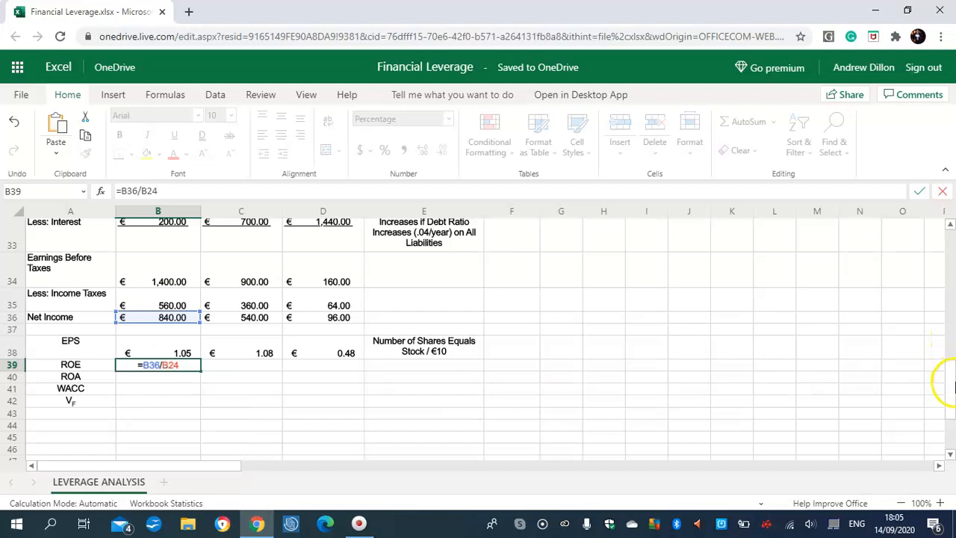
pyautogui.moveTo(952, 383)
pyautogui.mouseDown()
pyautogui.moveTo(952, 329)
pyautogui.moveTo(952, 389)
pyautogui.mouseUp()
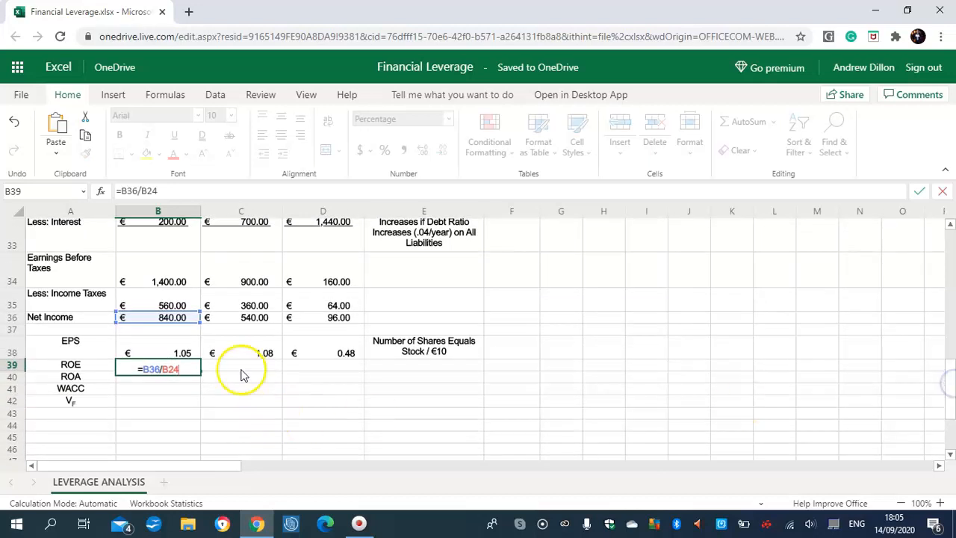
pyautogui.press('Return')
pyautogui.click(187, 365)
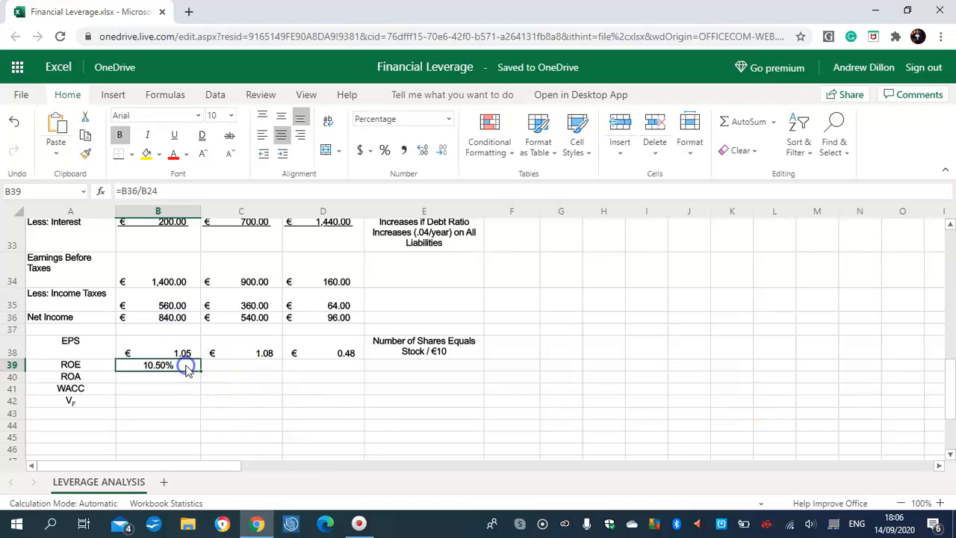
pyautogui.moveTo(201, 374); pyautogui.dragTo(311, 369)
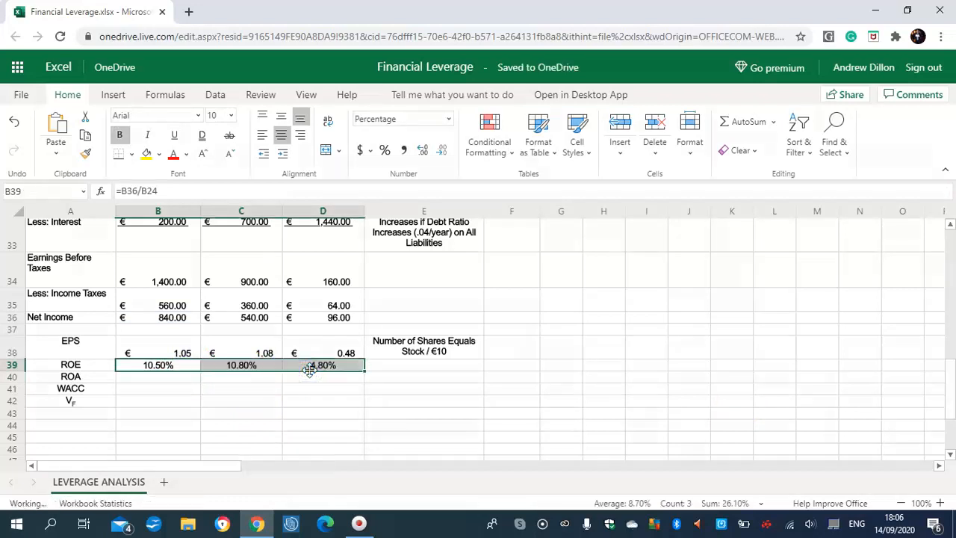
pyautogui.click(257, 369)
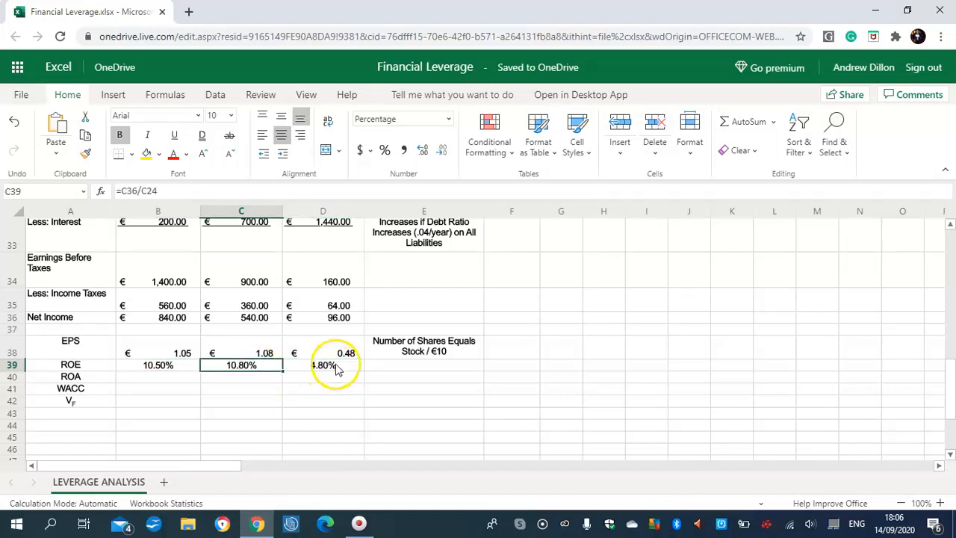
# Step: Calculate ROA in B40 by dividing net income by total assets with the formula =B36/B21
pyautogui.click(143, 375)
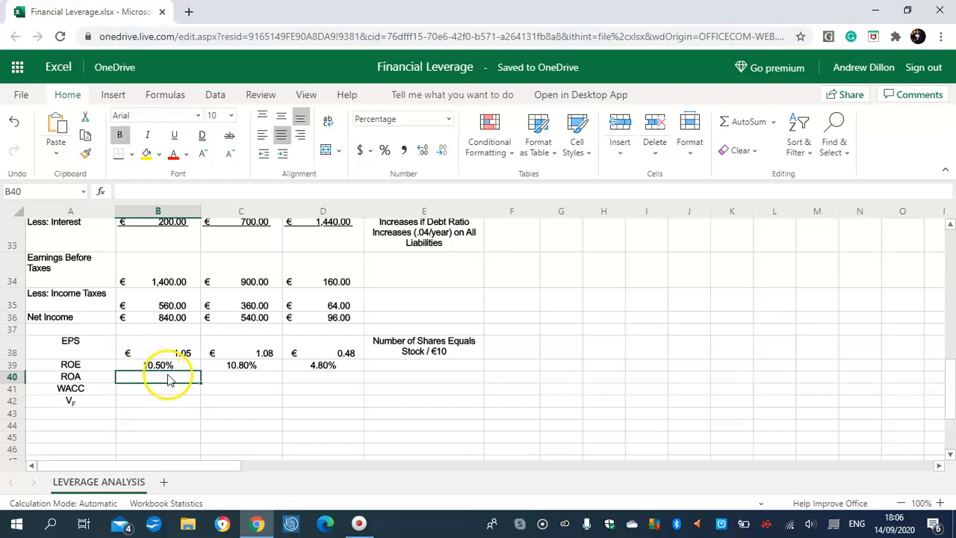
pyautogui.click(28, 508)
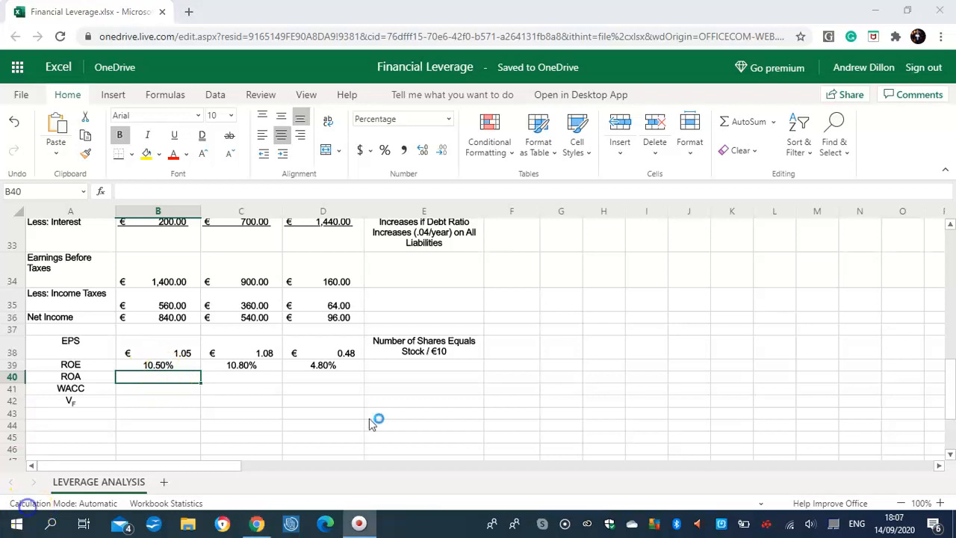
pyautogui.click(161, 389)
pyautogui.click(156, 379)
pyautogui.write('=')
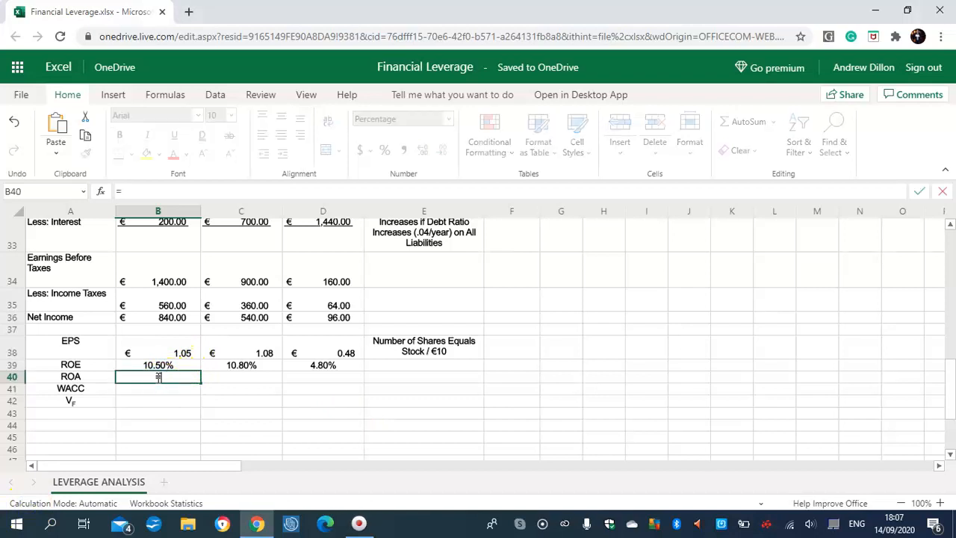
pyautogui.write('B')
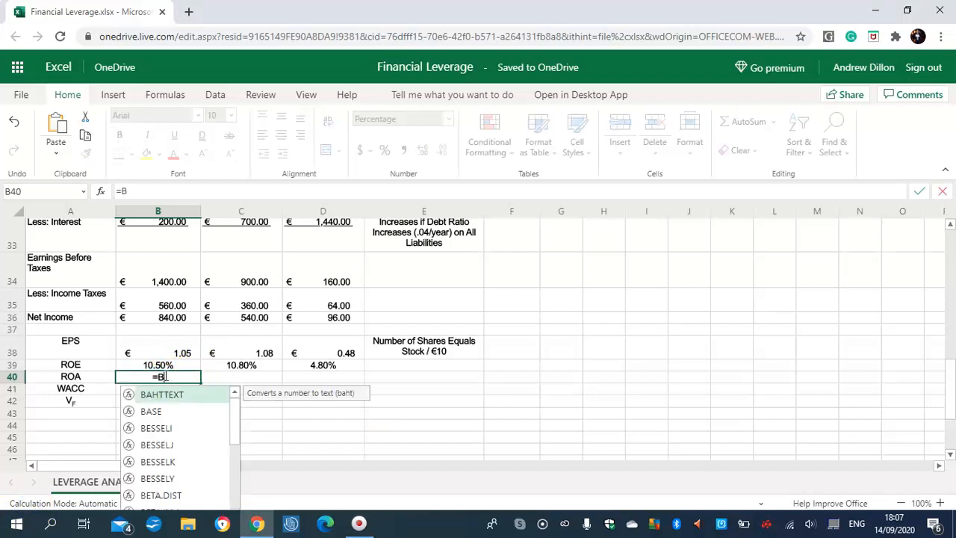
pyautogui.write('36/B21')
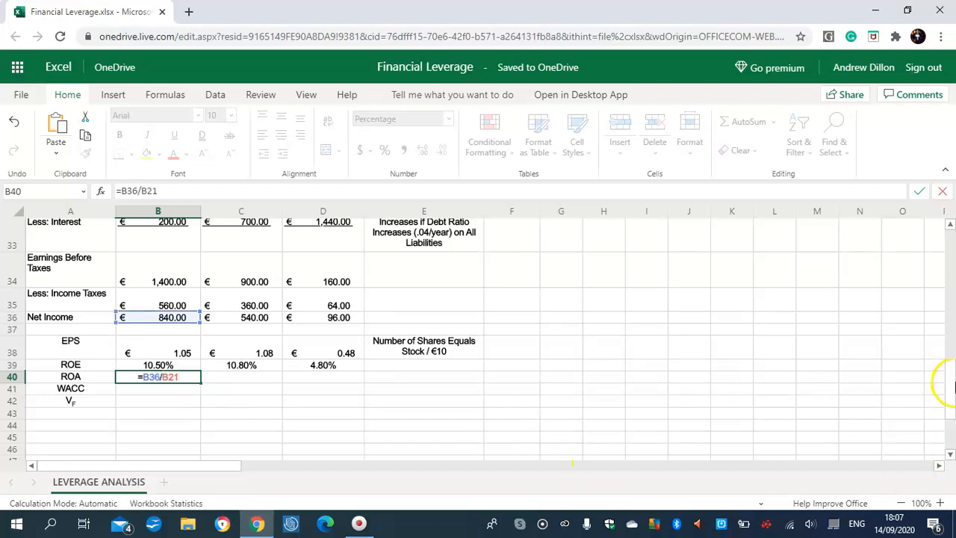
pyautogui.moveTo(940, 380); pyautogui.dragTo(949, 319)
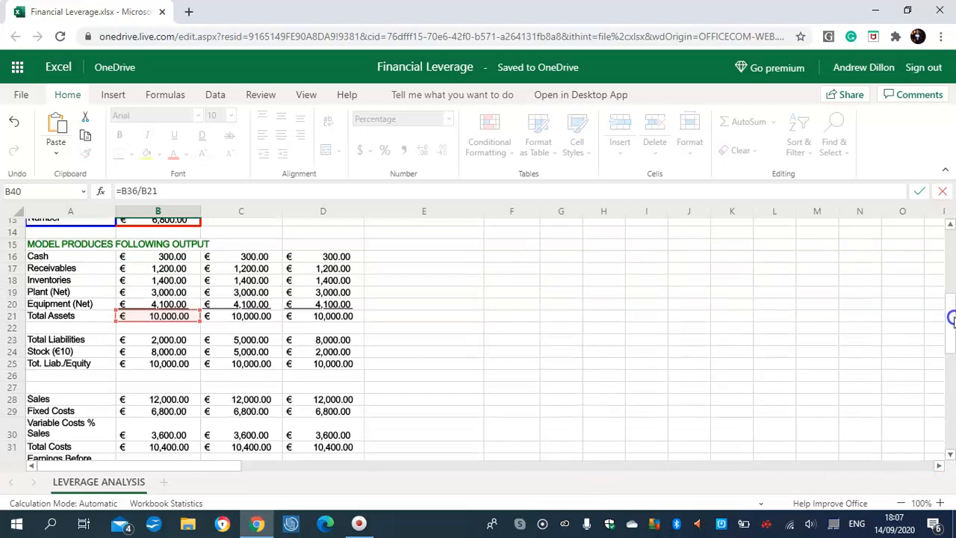
pyautogui.moveTo(952, 319); pyautogui.dragTo(946, 396)
pyautogui.press('Return')
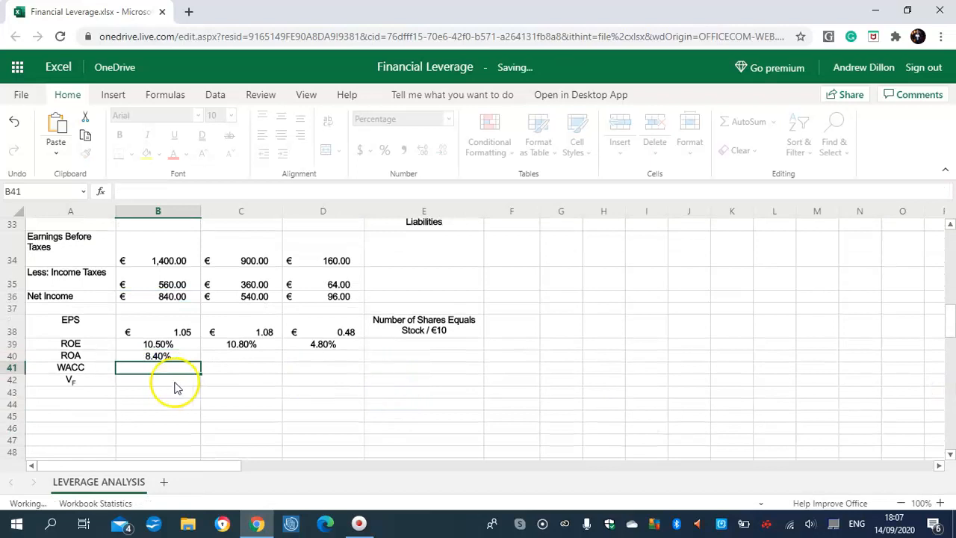
# Step: Fill the ROA formula from B40 across to D40 and check the copied formulas
pyautogui.click(190, 358)
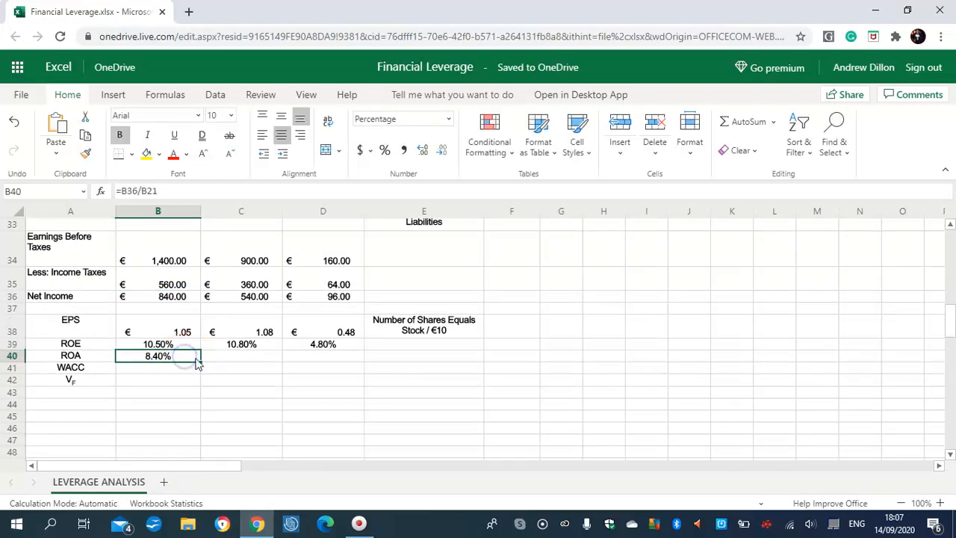
pyautogui.moveTo(201, 362); pyautogui.dragTo(335, 366)
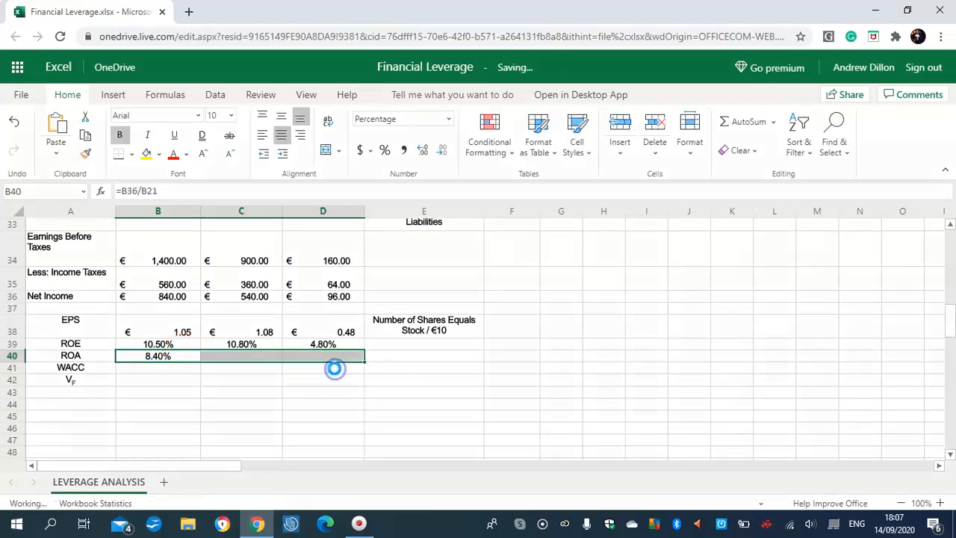
pyautogui.click(263, 359)
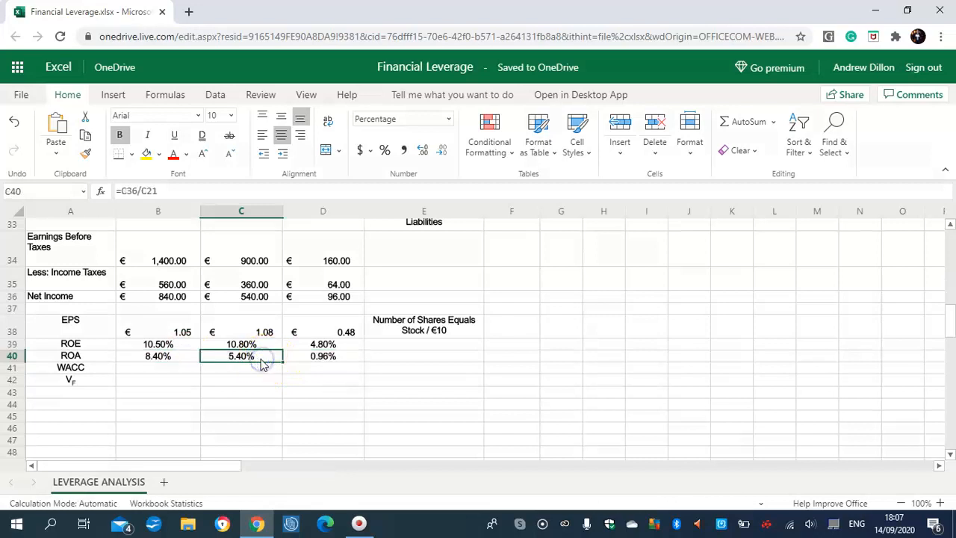
pyautogui.click(331, 360)
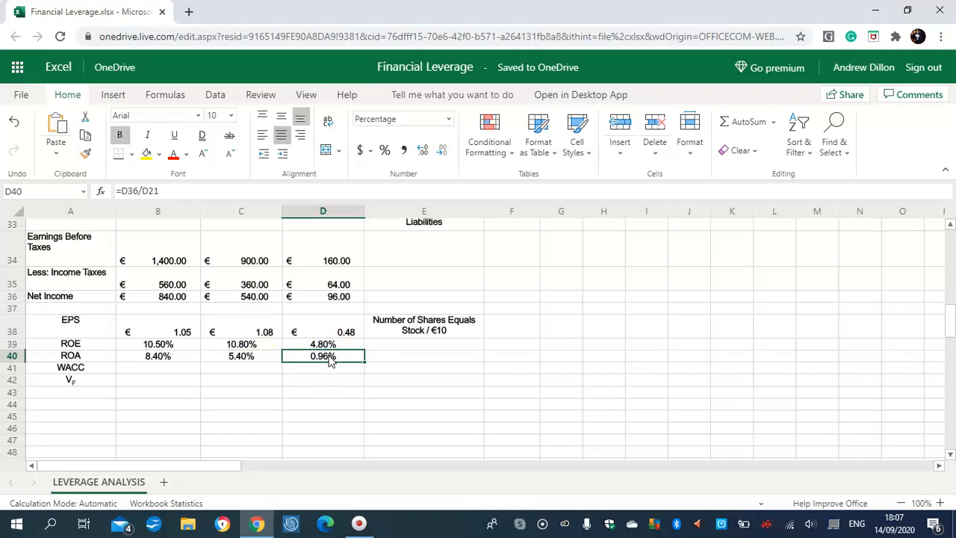
# Step: Begin the WACC formula in B41 with the after-tax debt component =(B33/B23)*(1-$B$8)*(B23/B21)
pyautogui.click(149, 371)
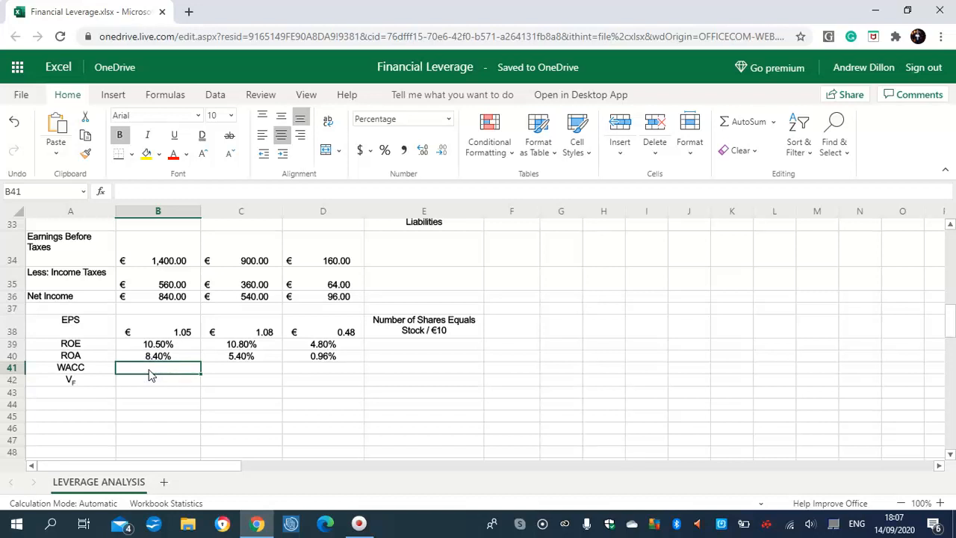
pyautogui.write('=')
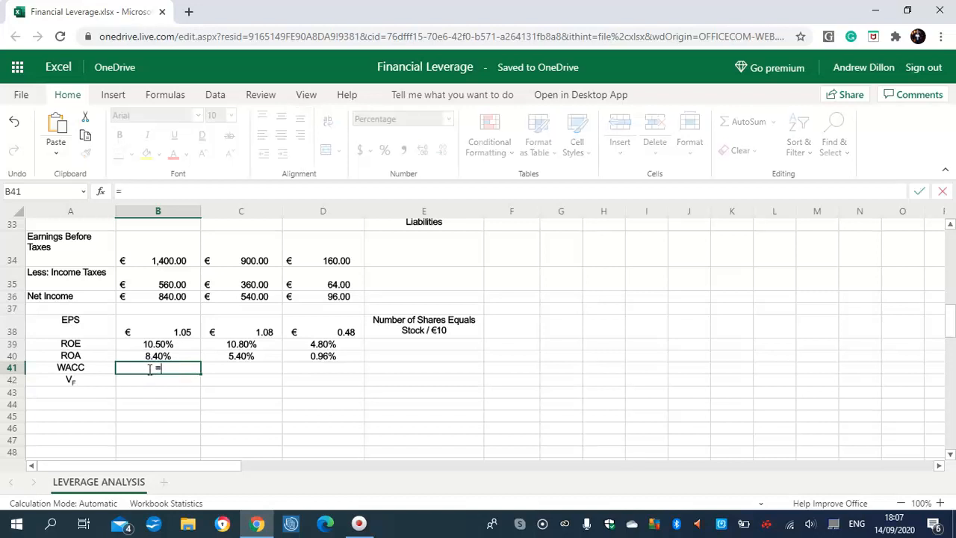
pyautogui.write('(B')
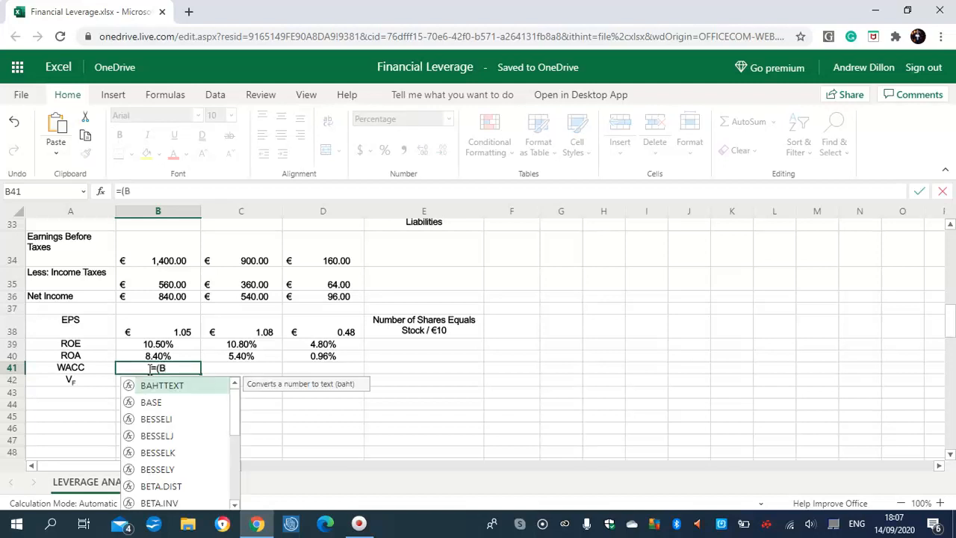
pyautogui.write('33')
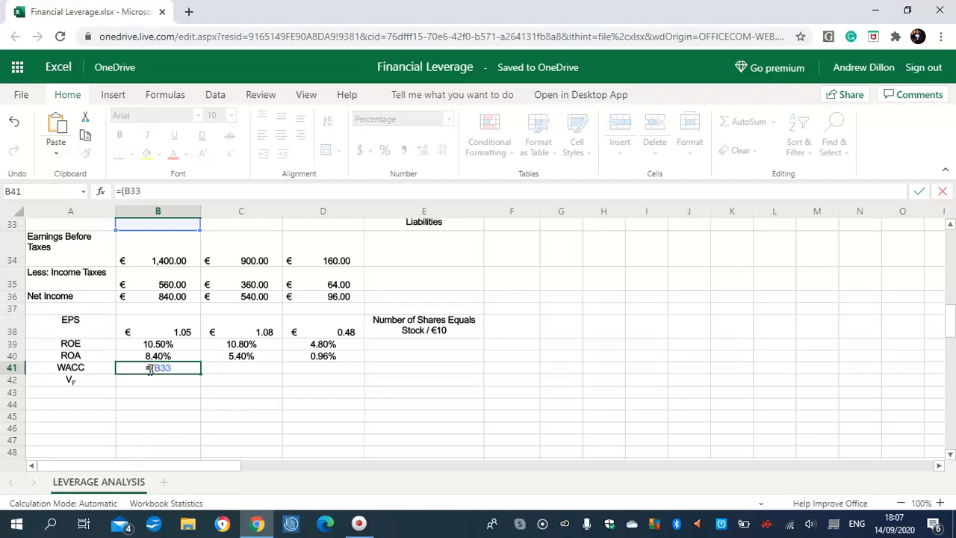
pyautogui.write('/B23)*')
pyautogui.write('(')
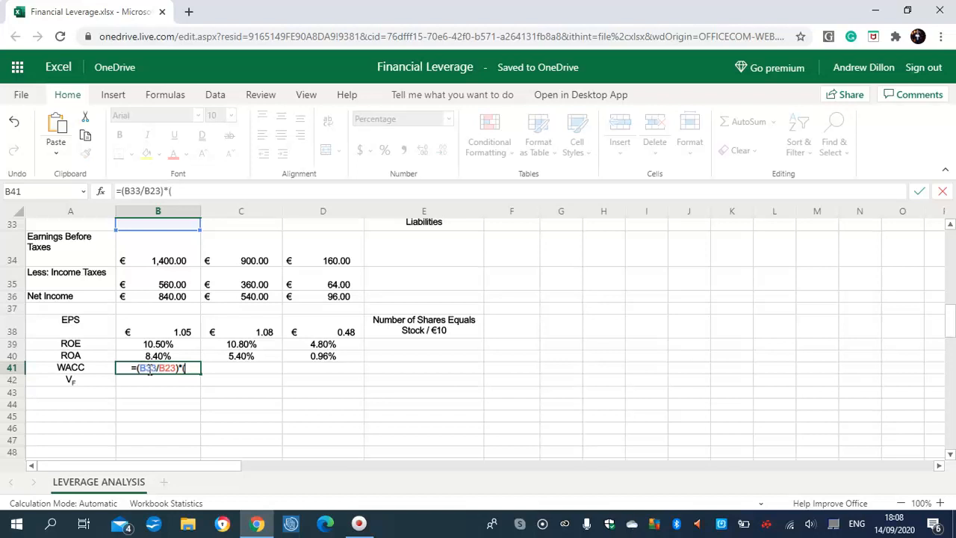
pyautogui.write('1-$')
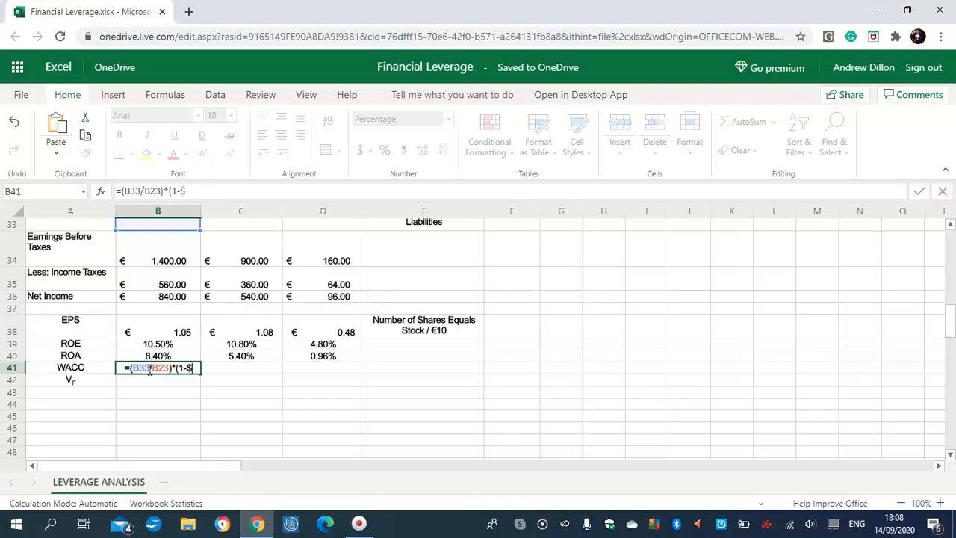
pyautogui.write('B$8)*(')
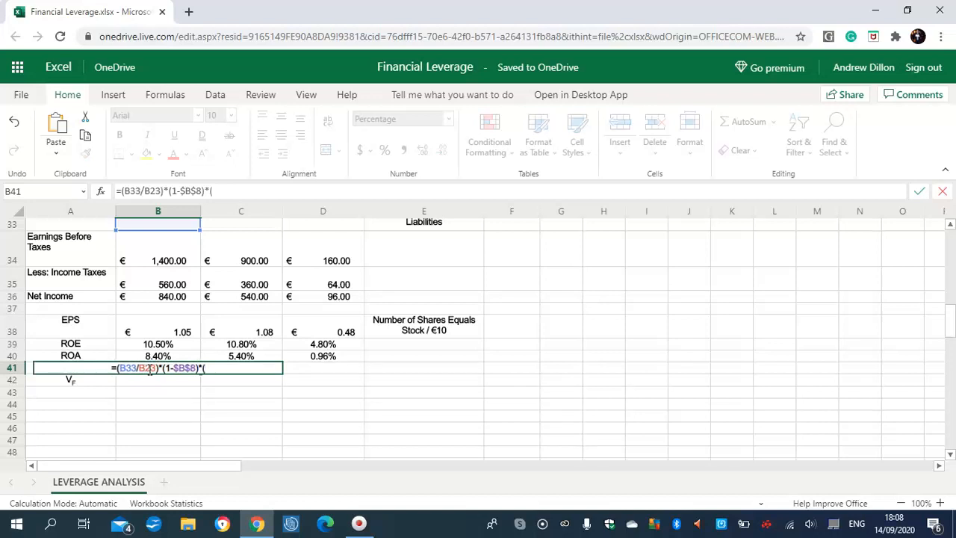
pyautogui.write('B23')
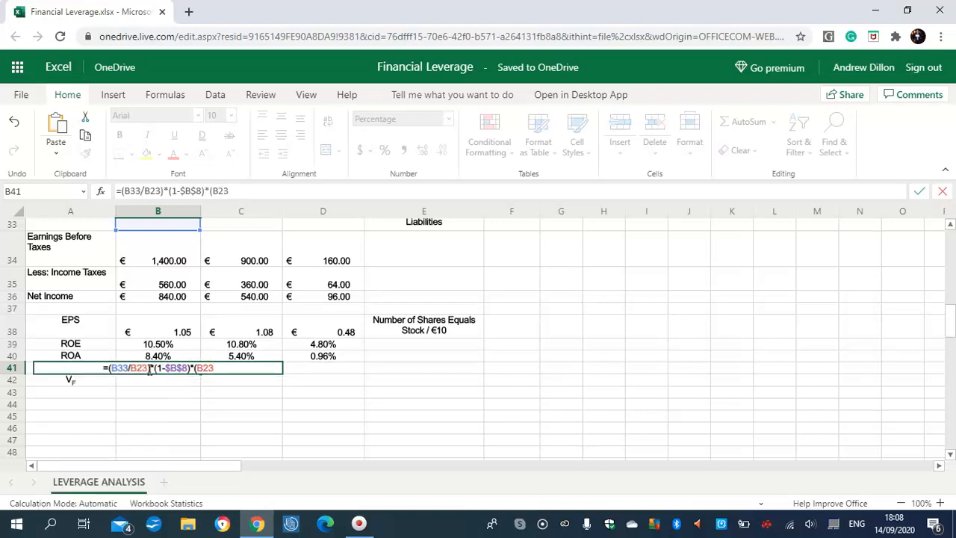
pyautogui.write('/B2')
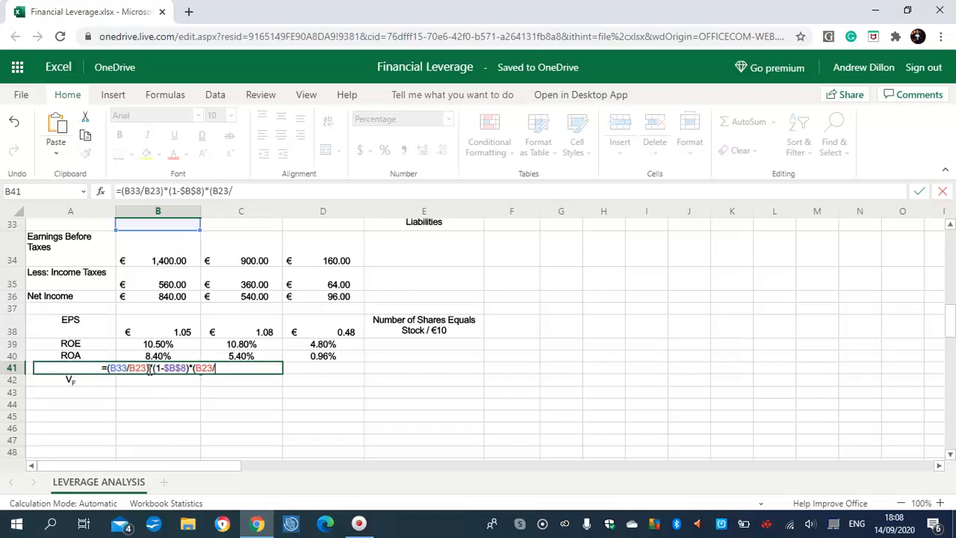
pyautogui.write('1')
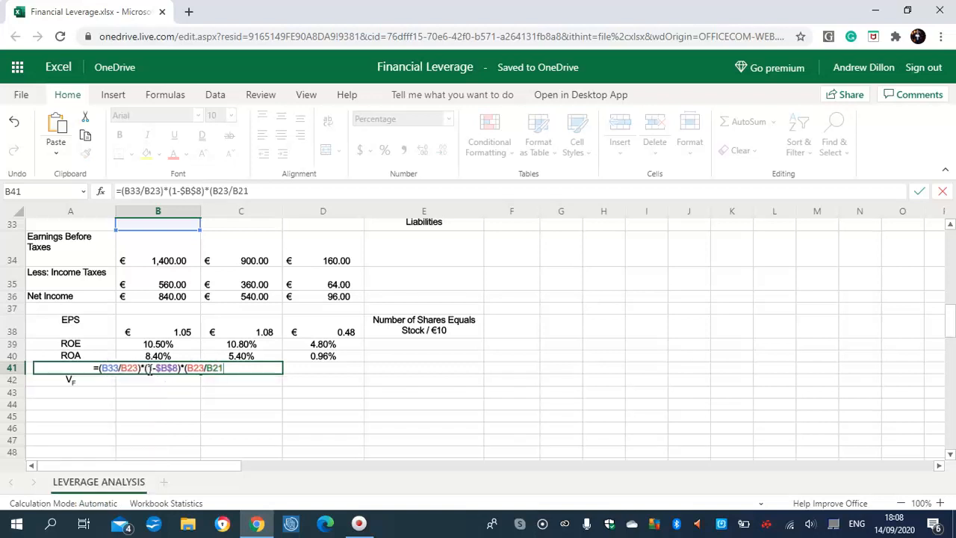
pyautogui.write(')+')
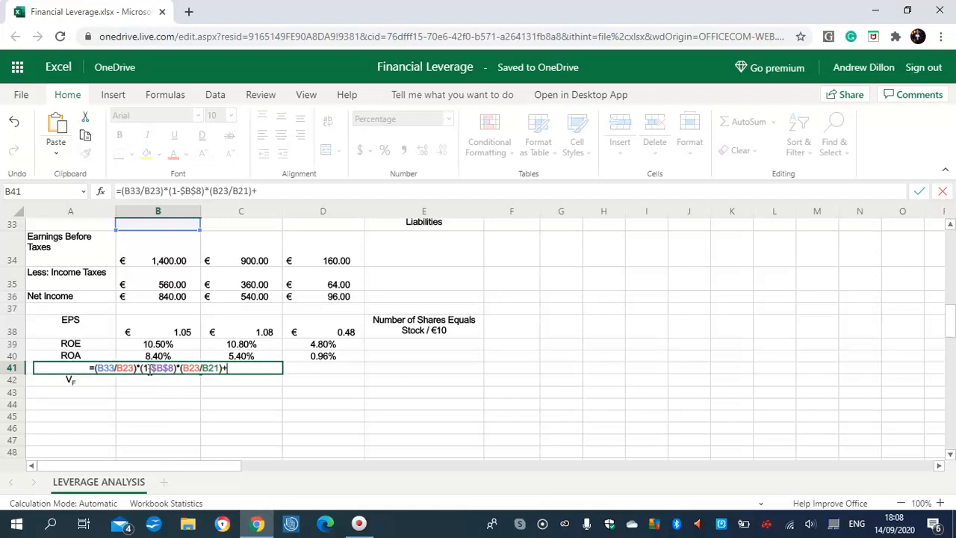
pyautogui.write('((')
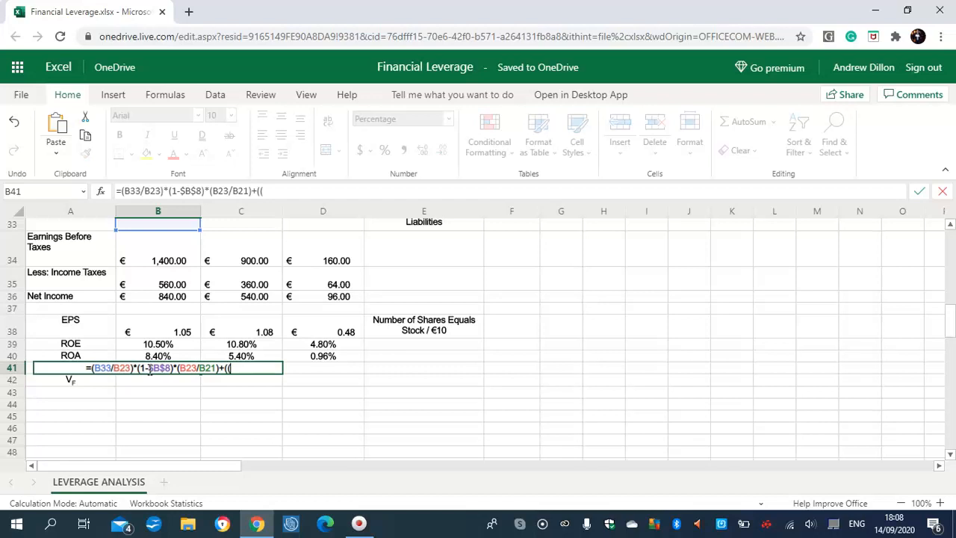
# Step: Complete the WACC formula in B41 by adding the equity component +((0.06+(0.12-0.06)*1))*(B24/B21)
pyautogui.write('0.')
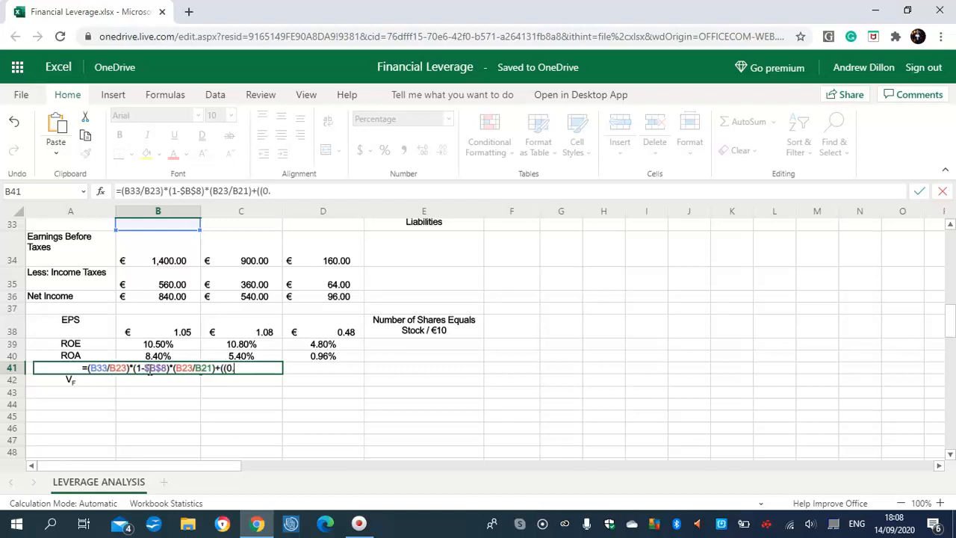
pyautogui.write('06')
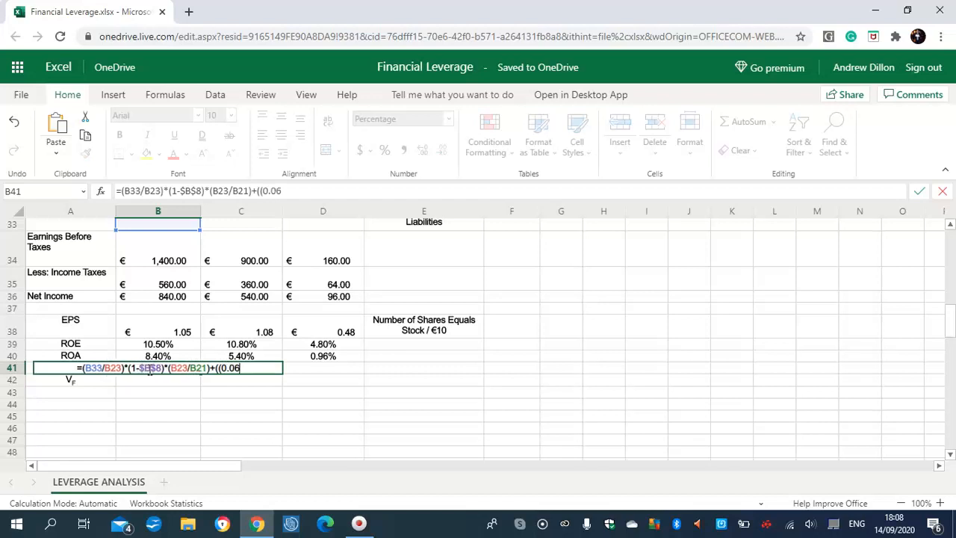
pyautogui.write('+')
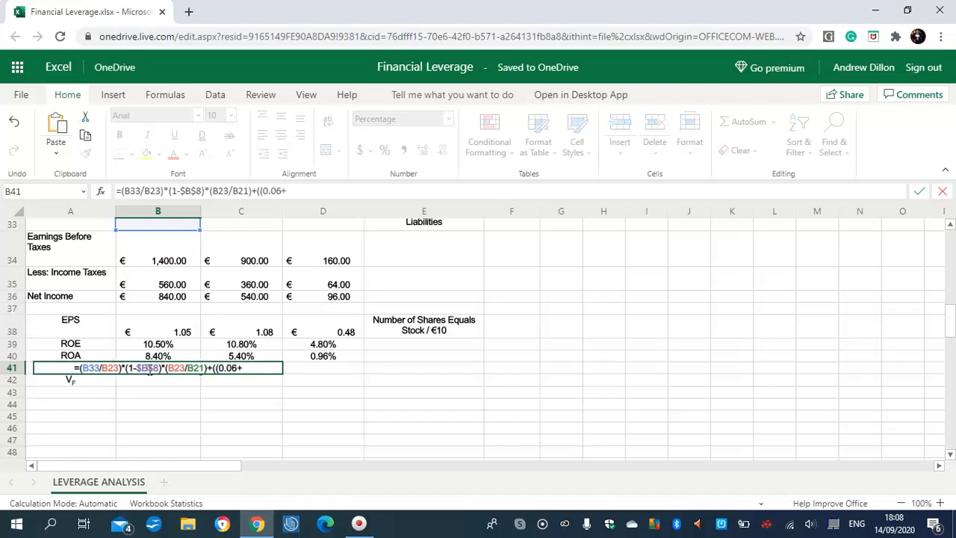
pyautogui.write('(')
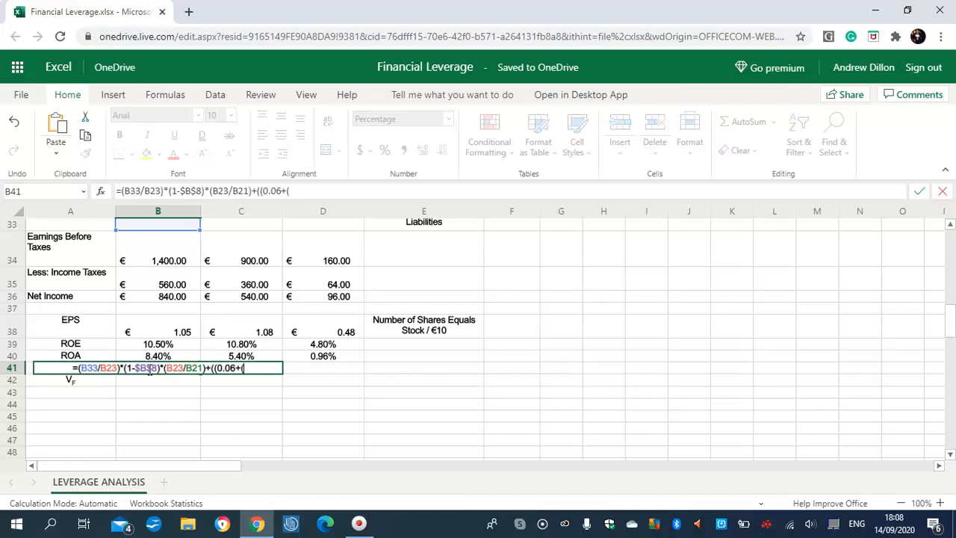
pyautogui.write('0.12')
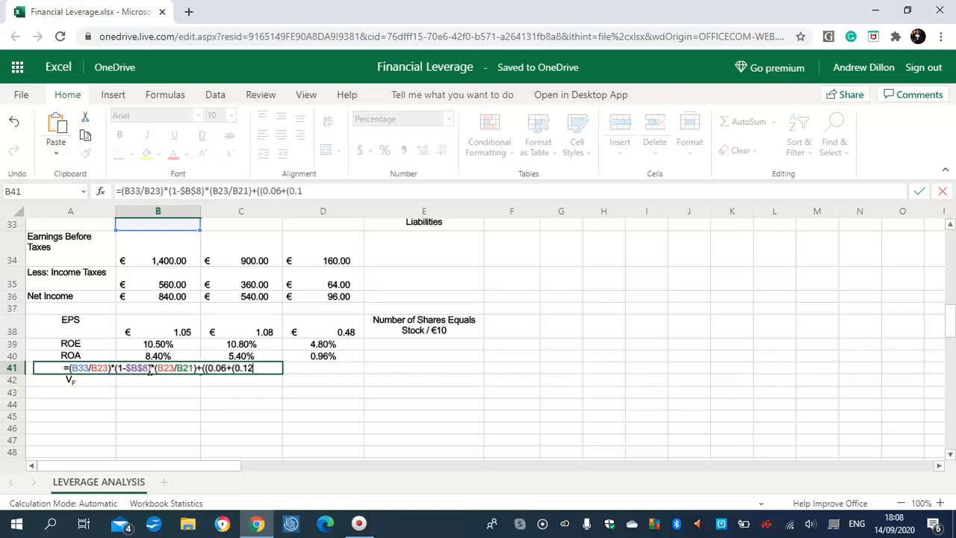
pyautogui.write('-')
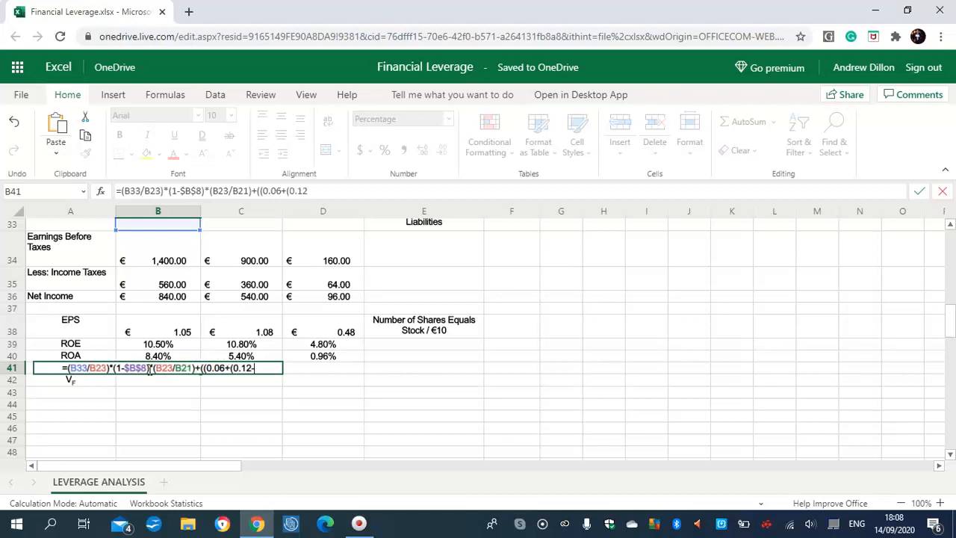
pyautogui.write('0.06)')
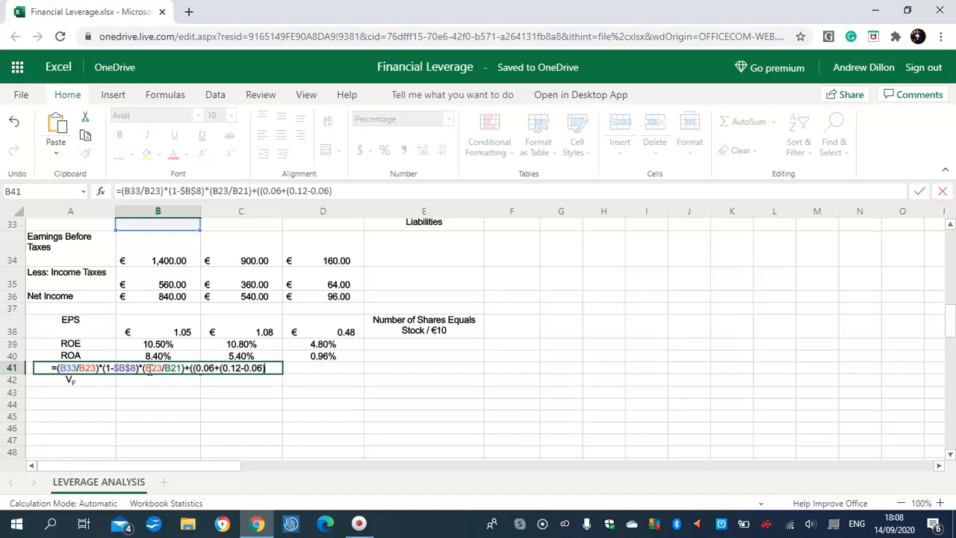
pyautogui.write('*')
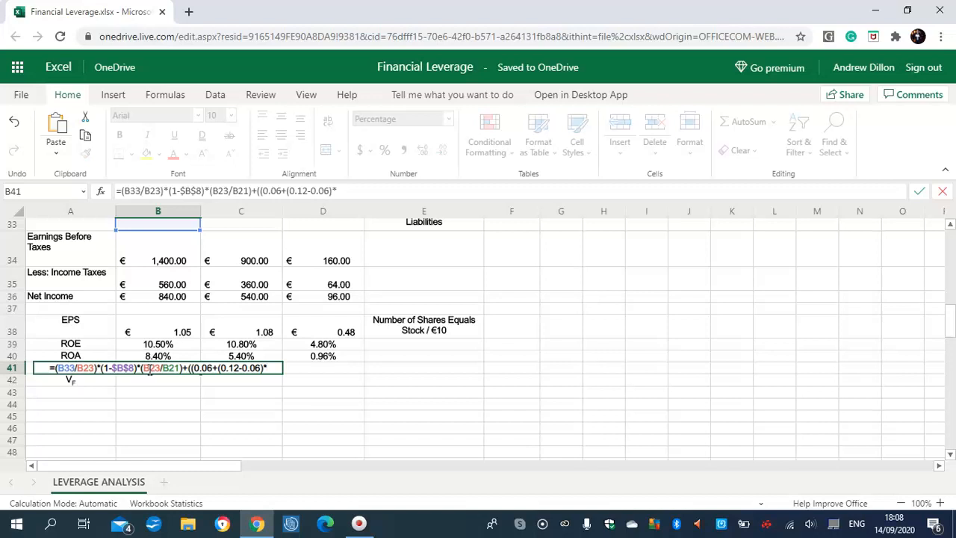
pyautogui.write('1))')
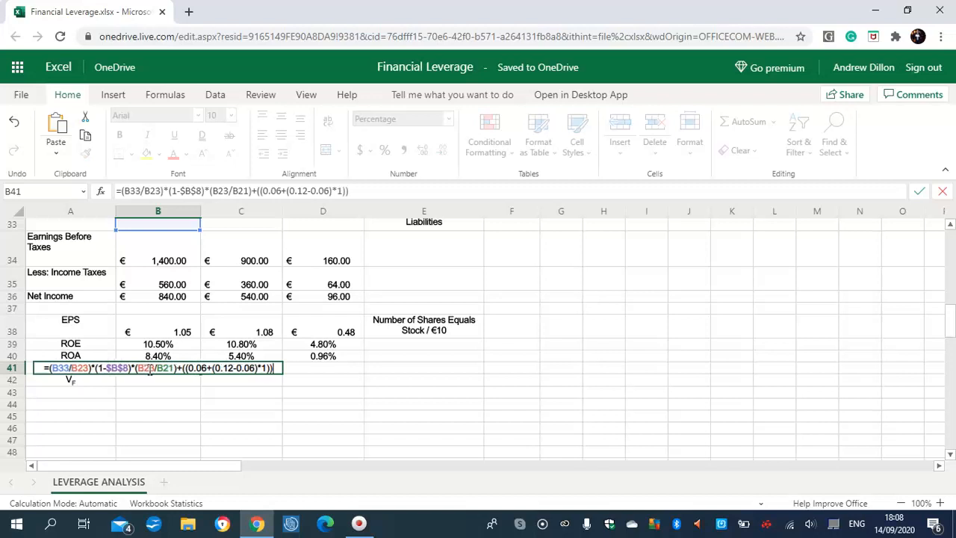
pyautogui.write('*')
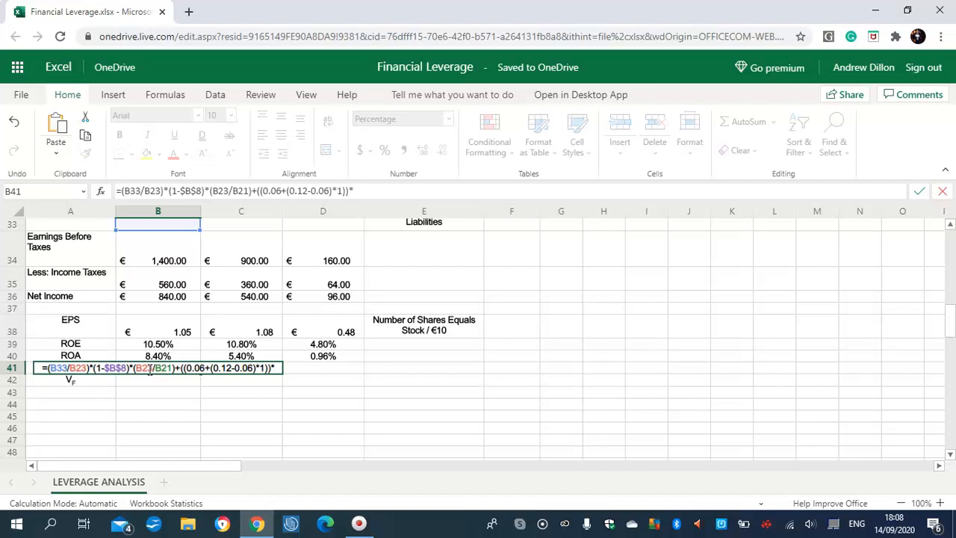
pyautogui.write('(')
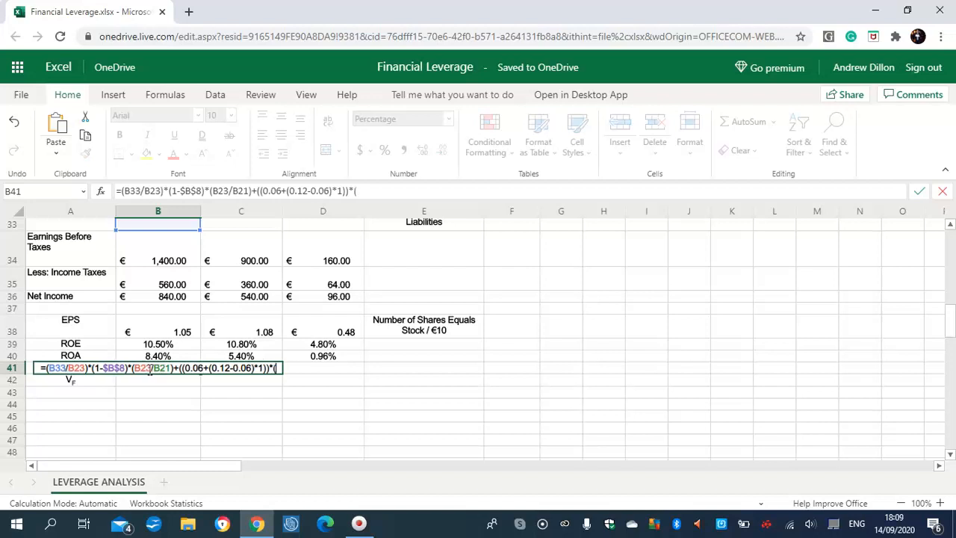
pyautogui.write('B24/B21)')
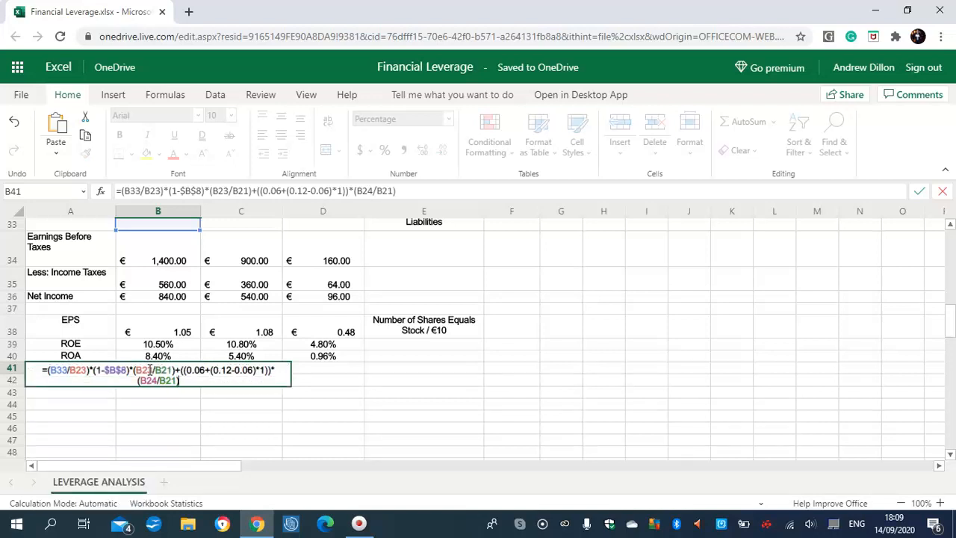
pyautogui.press('Return')
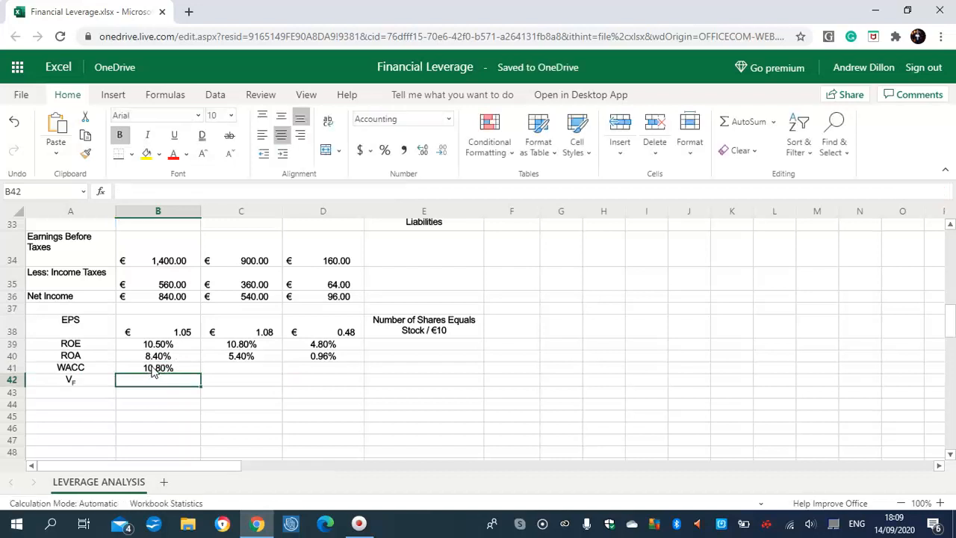
# Step: Fill the WACC formula from B41 across to D41 and check the copied formulas
pyautogui.click(153, 369)
pyautogui.moveTo(200, 371); pyautogui.dragTo(295, 363)
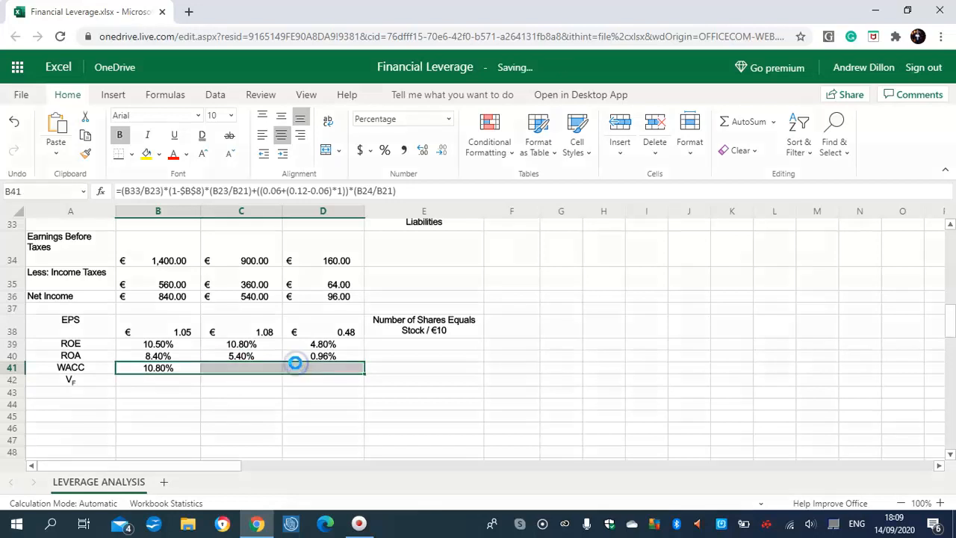
pyautogui.click(242, 368)
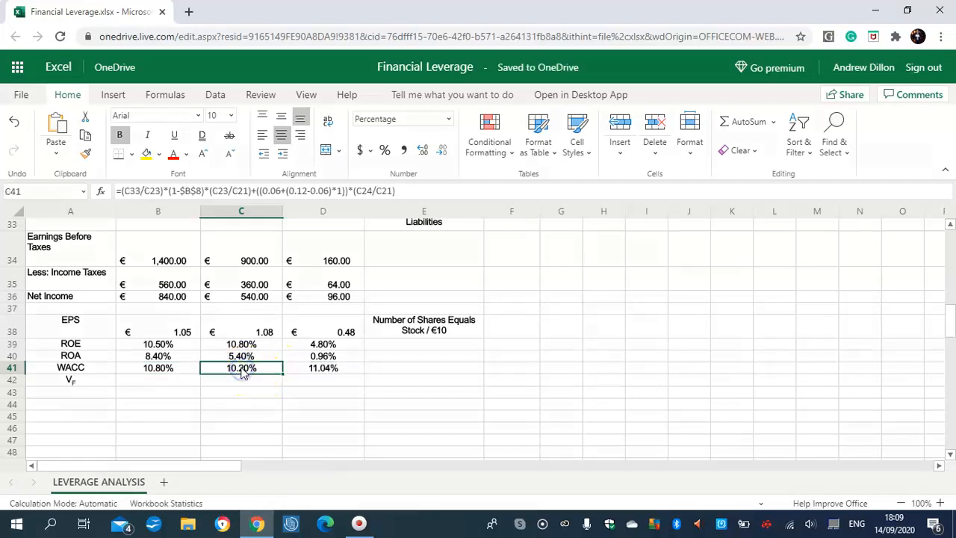
pyautogui.click(332, 374)
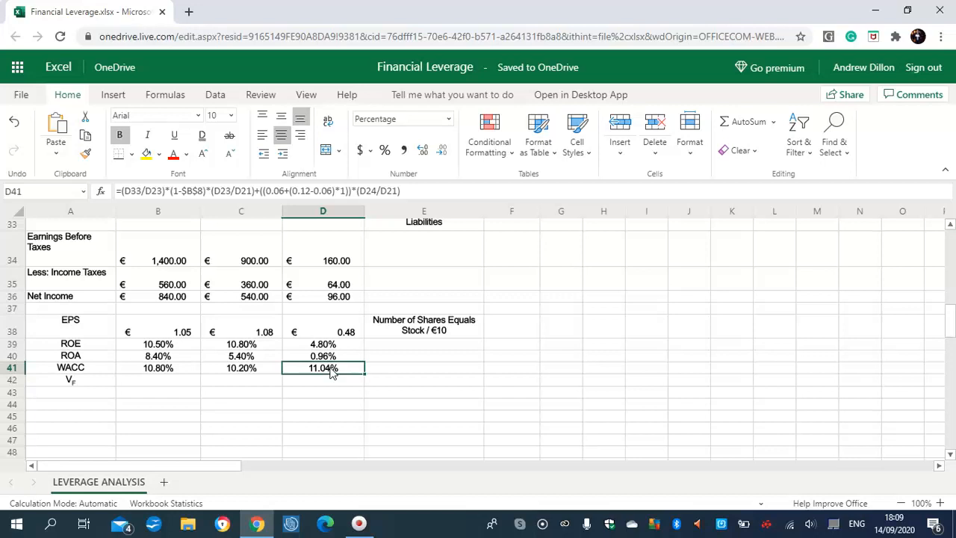
# Step: Calculate the firm value in B42 by dividing EBIT by WACC with the formula =B32/B41
pyautogui.click(160, 382)
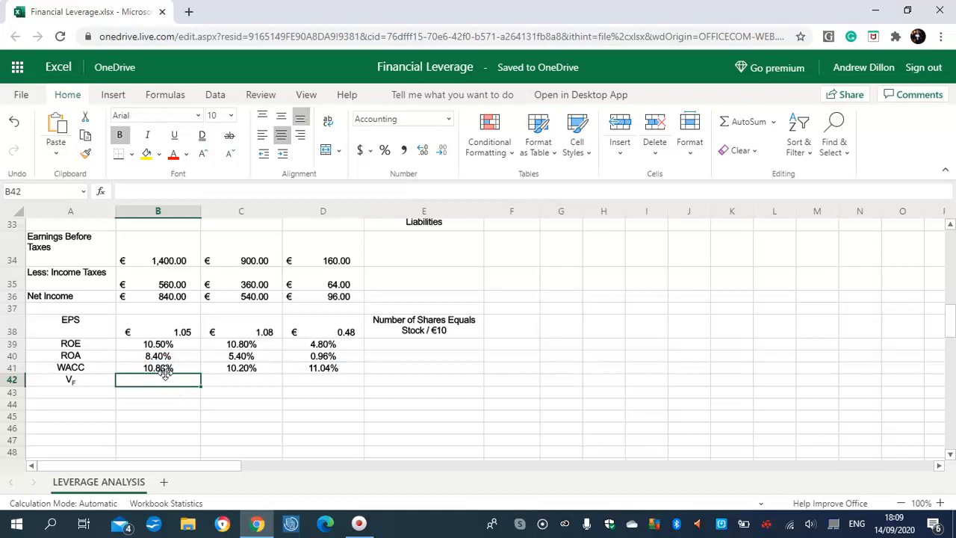
pyautogui.write('=')
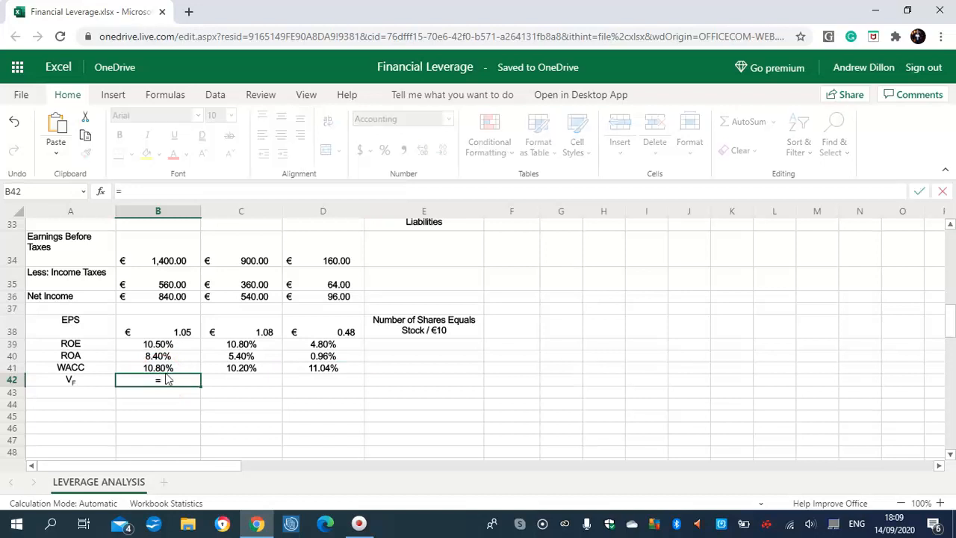
pyautogui.write('B32/B41')
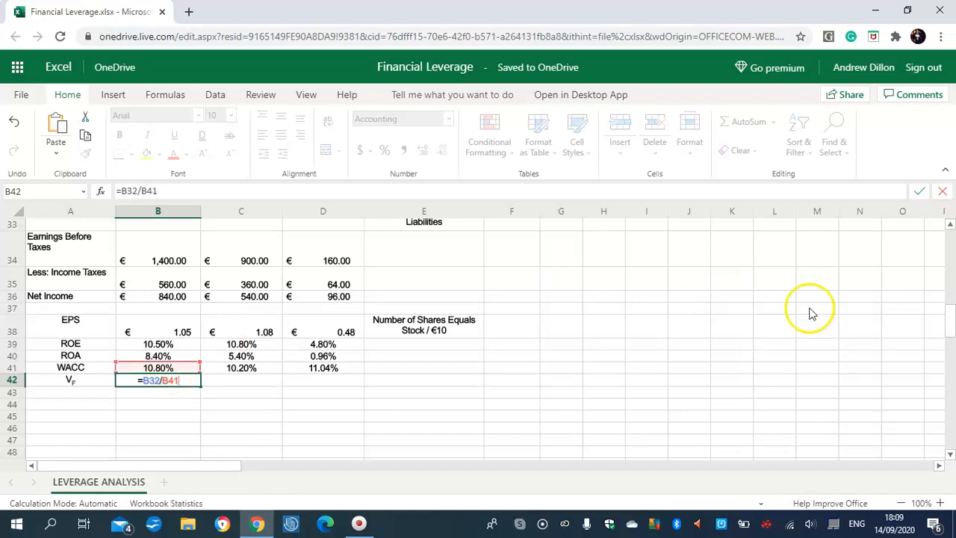
pyautogui.moveTo(949, 319)
pyautogui.mouseDown()
pyautogui.moveTo(951, 303)
pyautogui.moveTo(950, 330)
pyautogui.mouseUp()
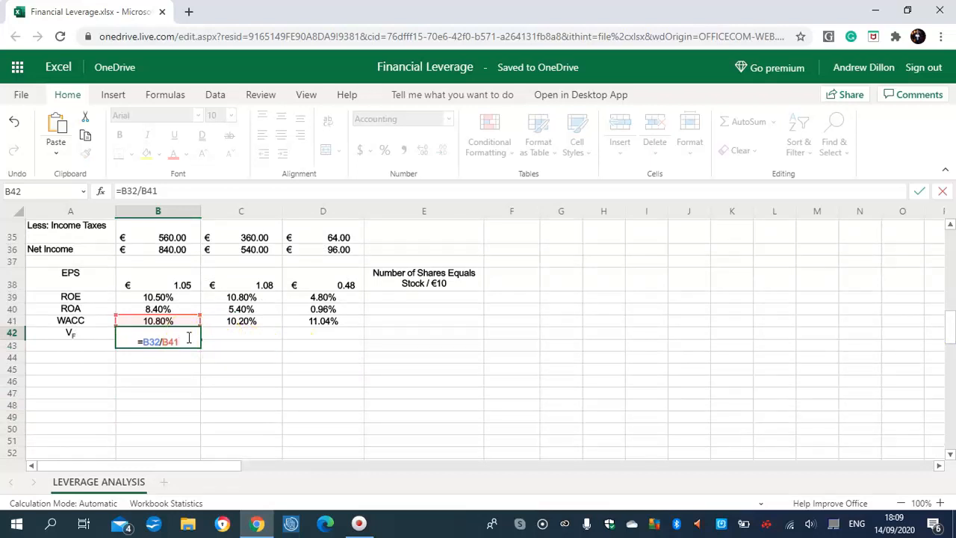
pyautogui.press('Return')
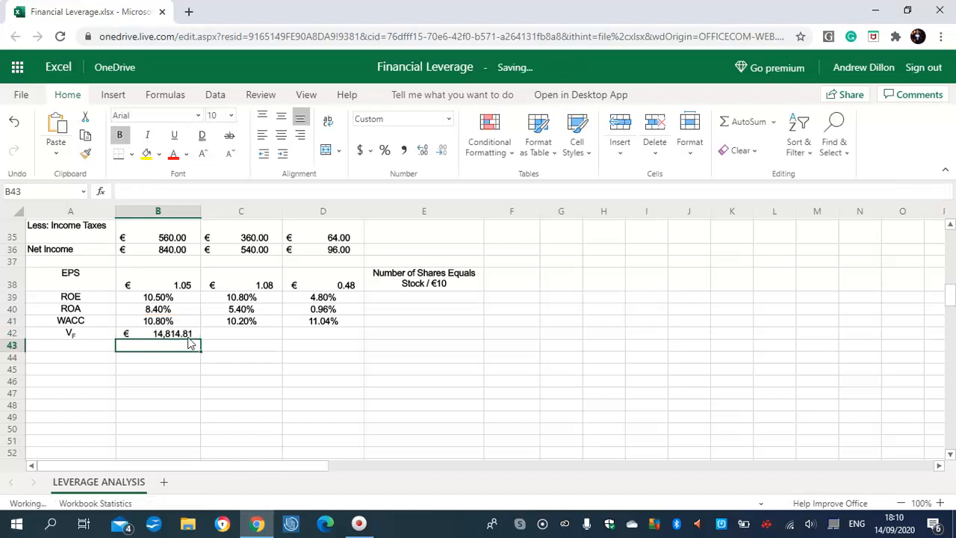
# Step: Fill the firm value formula from B42 across to D42 and widen column B
pyautogui.click(179, 334)
pyautogui.moveTo(201, 339); pyautogui.dragTo(303, 334)
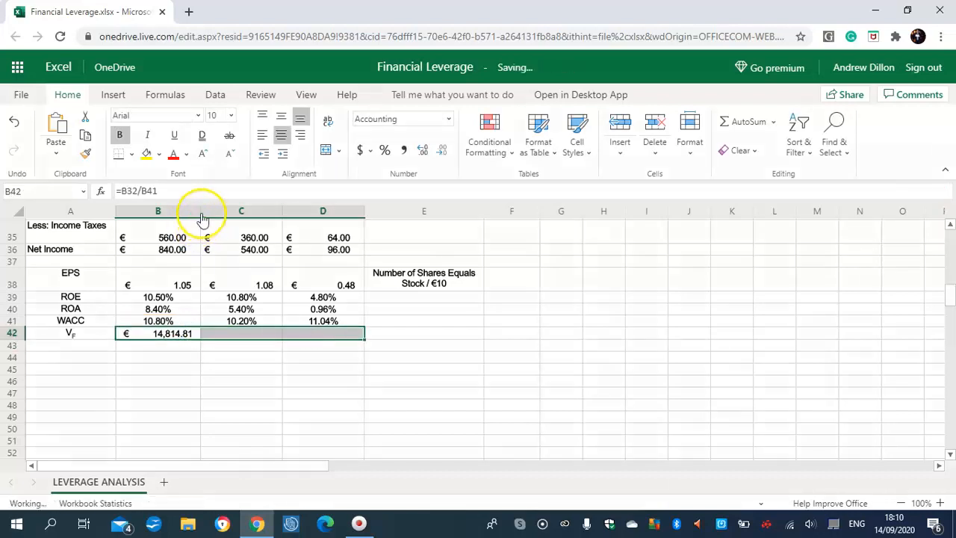
pyautogui.click(207, 210)
pyautogui.moveTo(199, 210); pyautogui.dragTo(227, 212)
pyautogui.click(193, 235)
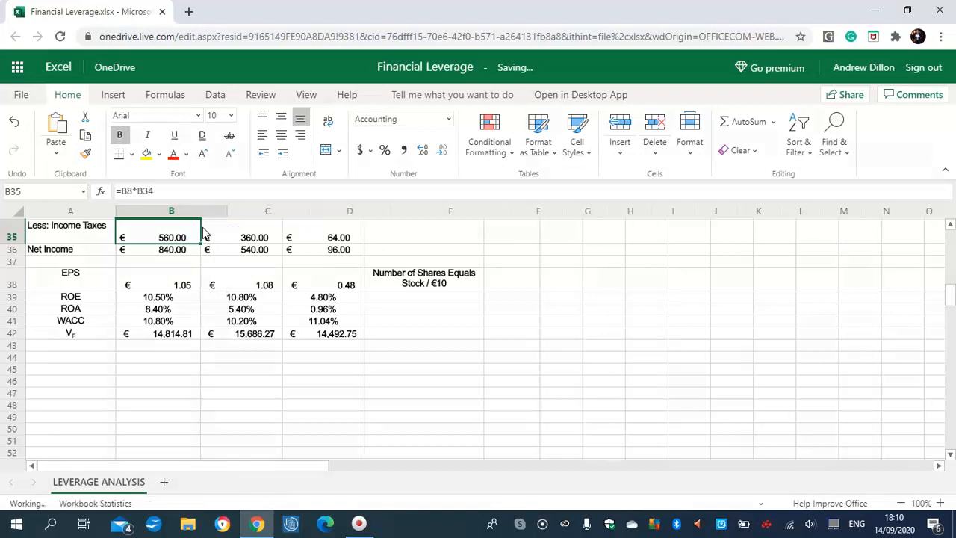
# Step: Check the copied firm value formulas in C42 and D42, and review the model back up to its input variables
pyautogui.click(283, 321)
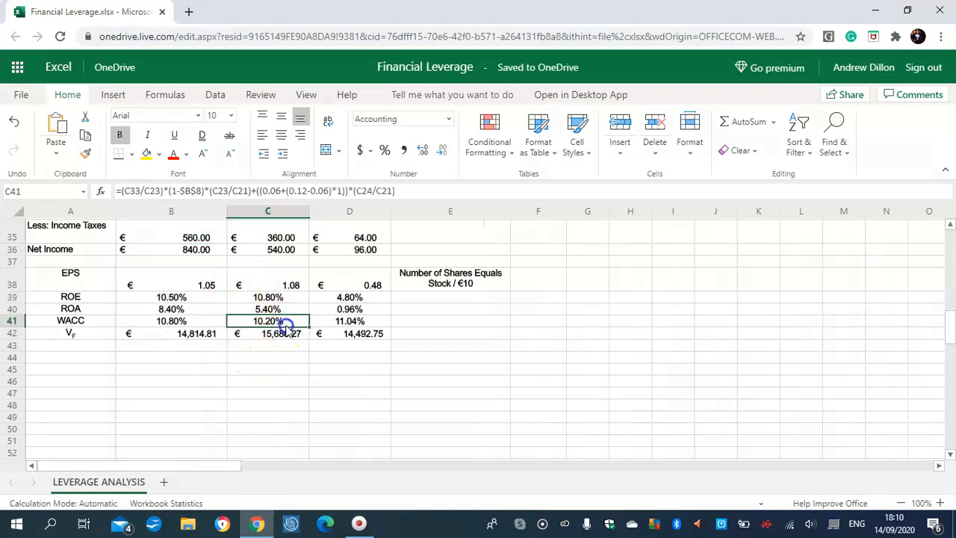
pyautogui.click(287, 334)
pyautogui.click(357, 334)
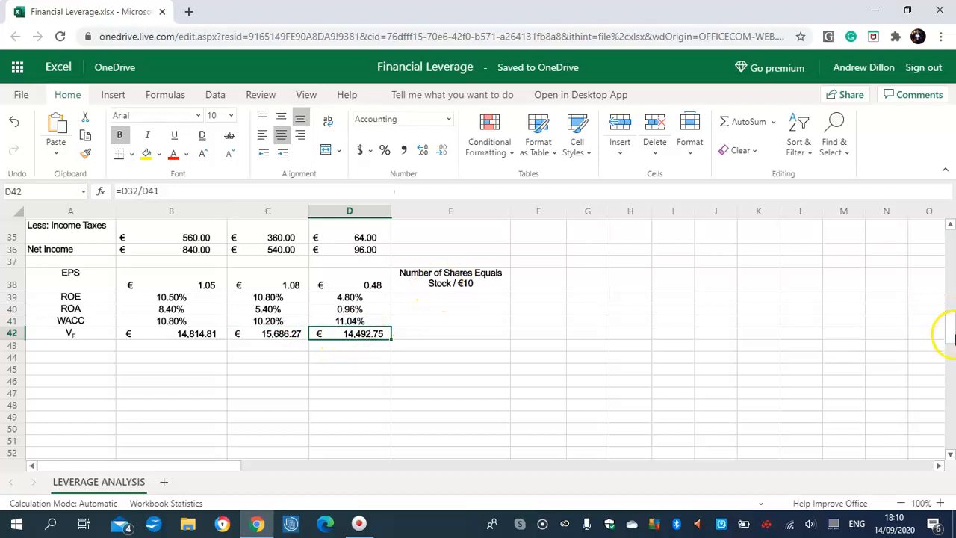
pyautogui.scroll(2, 944, 330)
pyautogui.scroll(-3, 950, 332)
pyautogui.scroll(5, 950, 325)
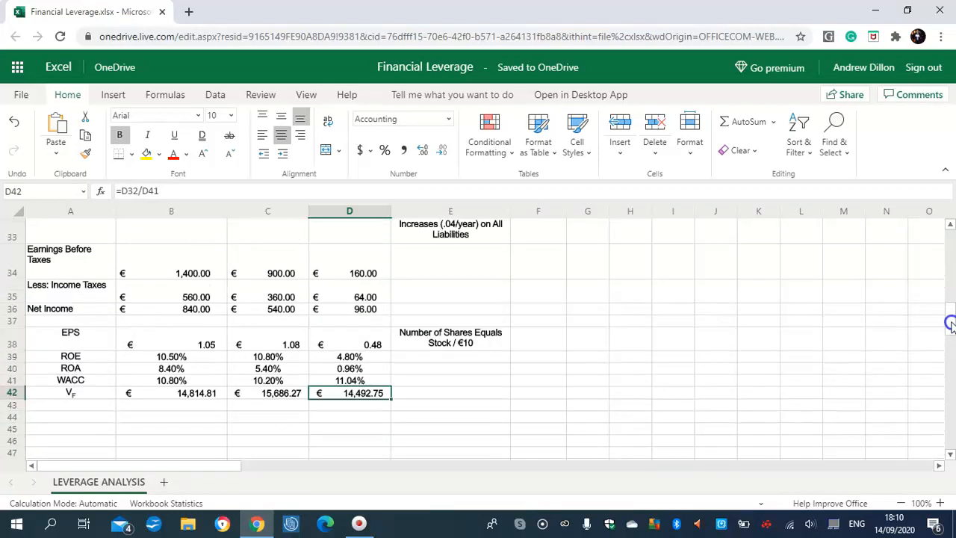
pyautogui.scroll(-1, 952, 310)
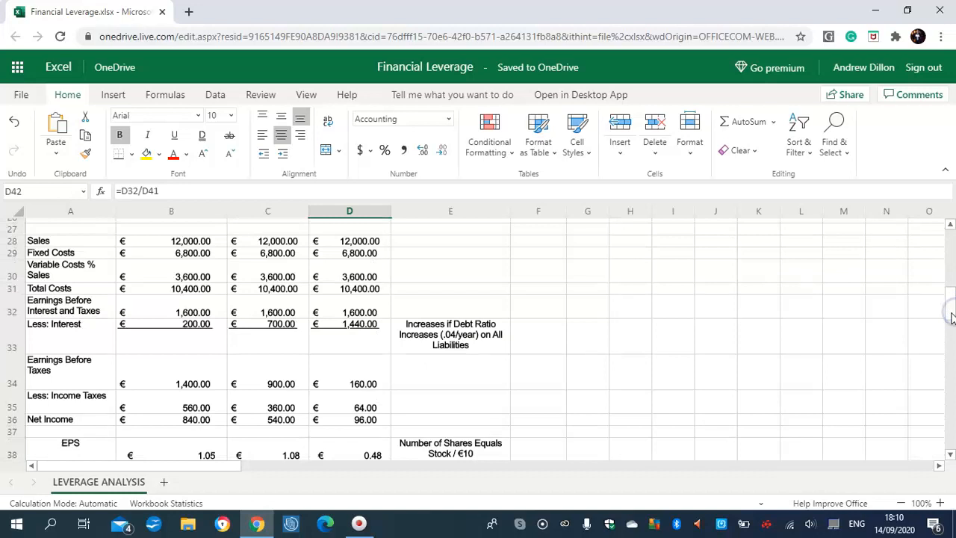
pyautogui.click(948, 302)
pyautogui.moveTo(949, 302); pyautogui.dragTo(951, 236)
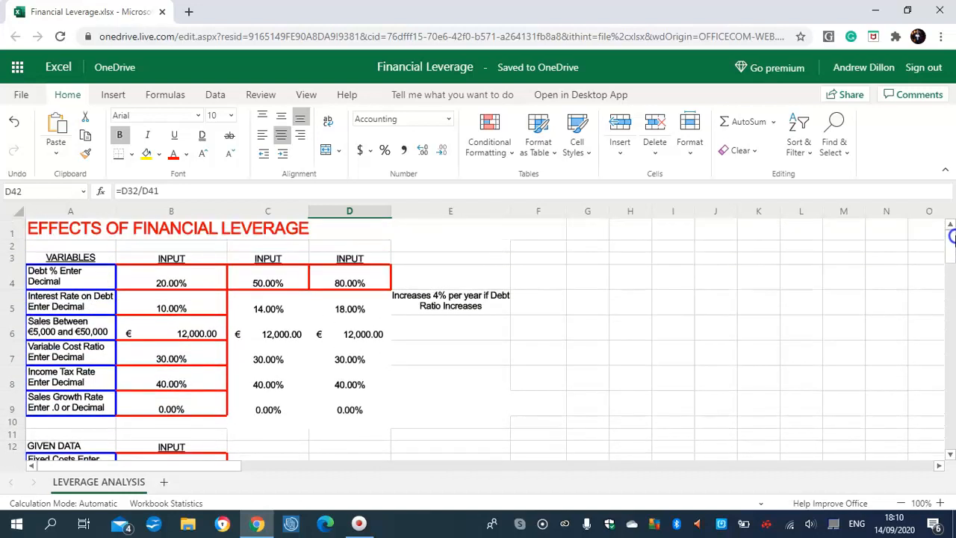